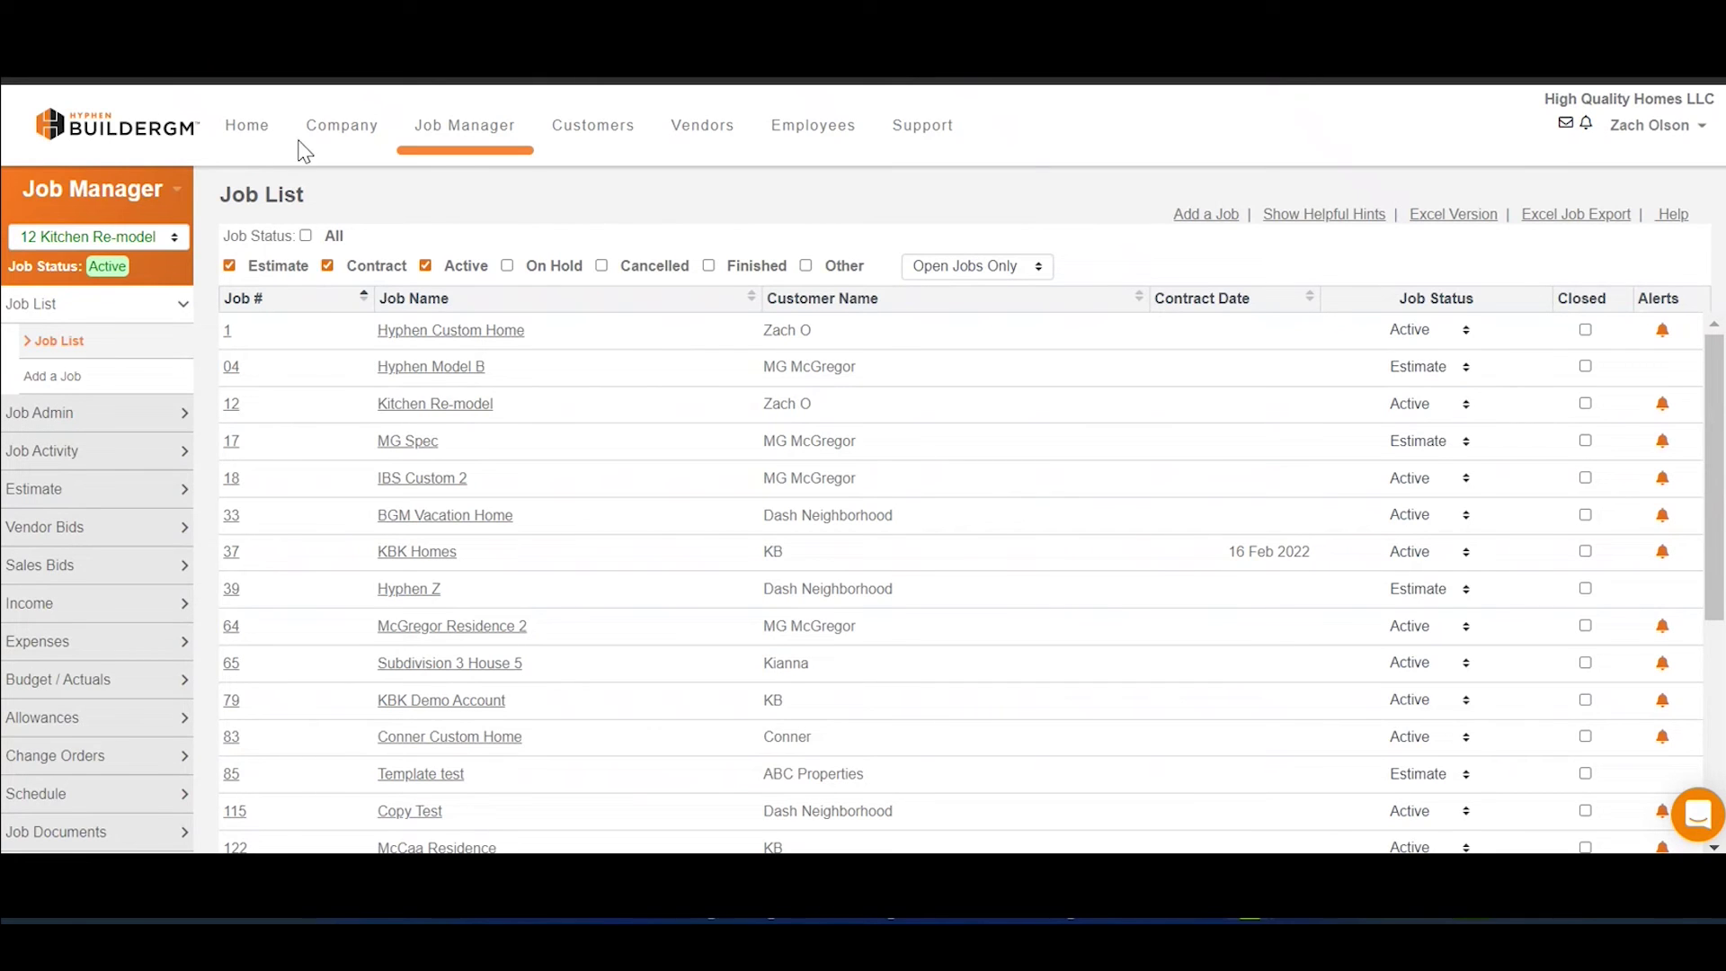
- Show the Employee Task List from Home with the six past-due tasks for May 16–22, 2022 expanded
left_click(246, 127)
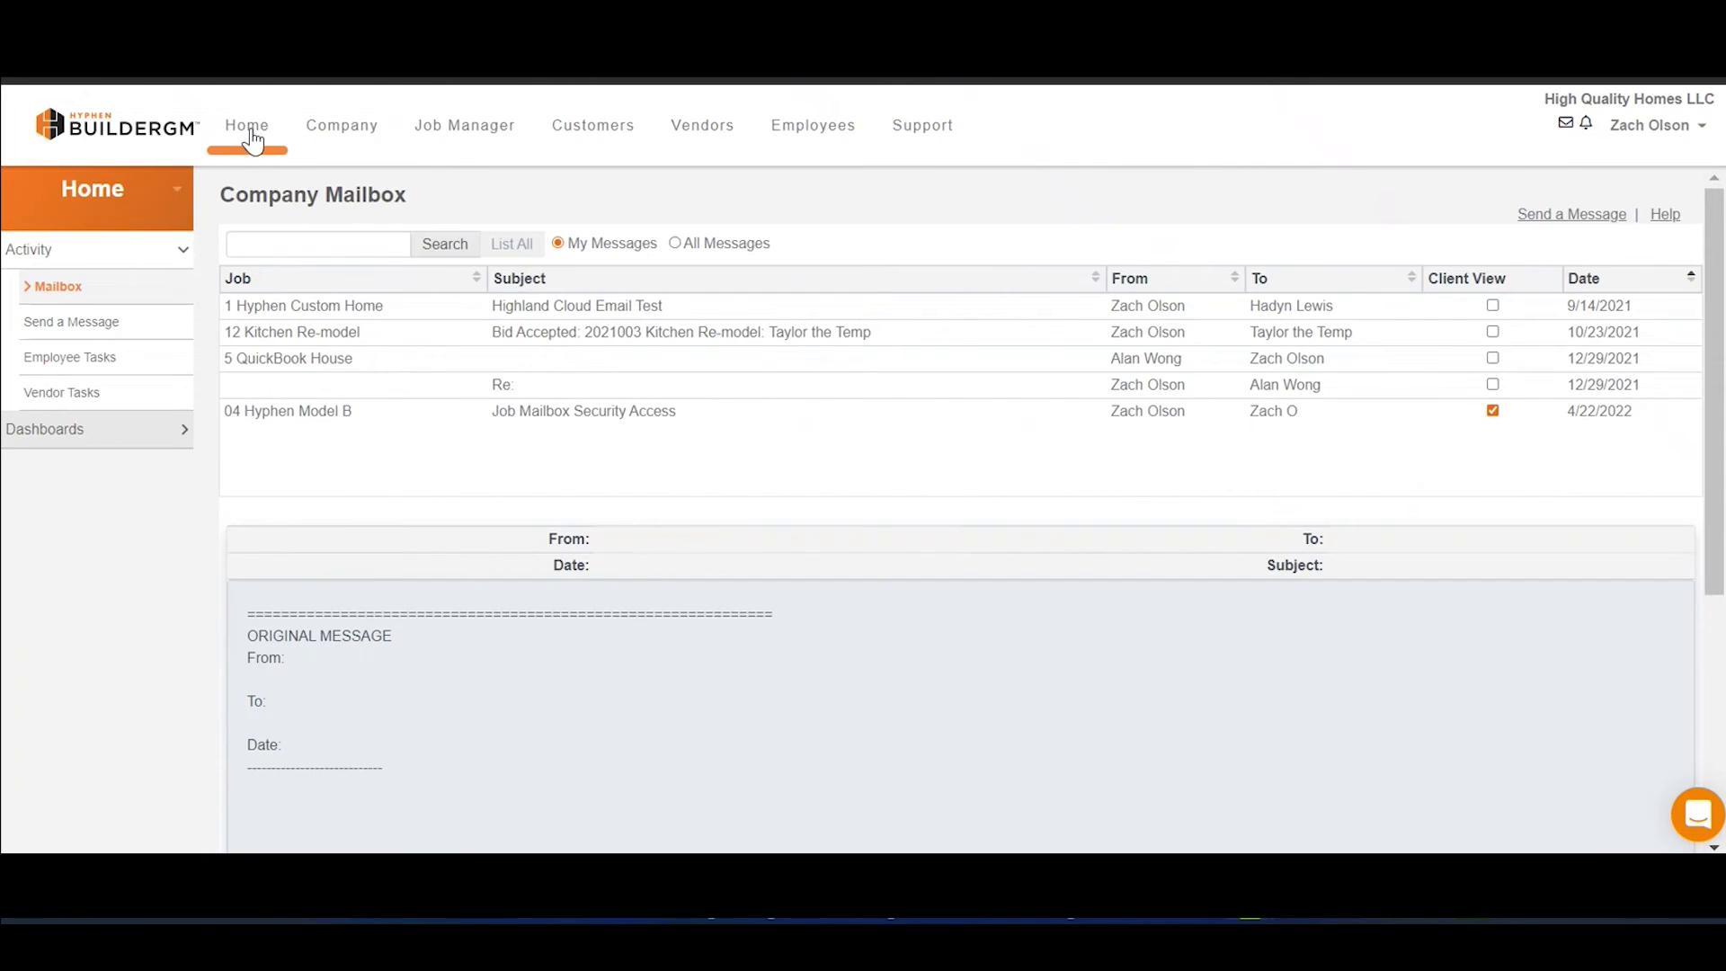
left_click(106, 368)
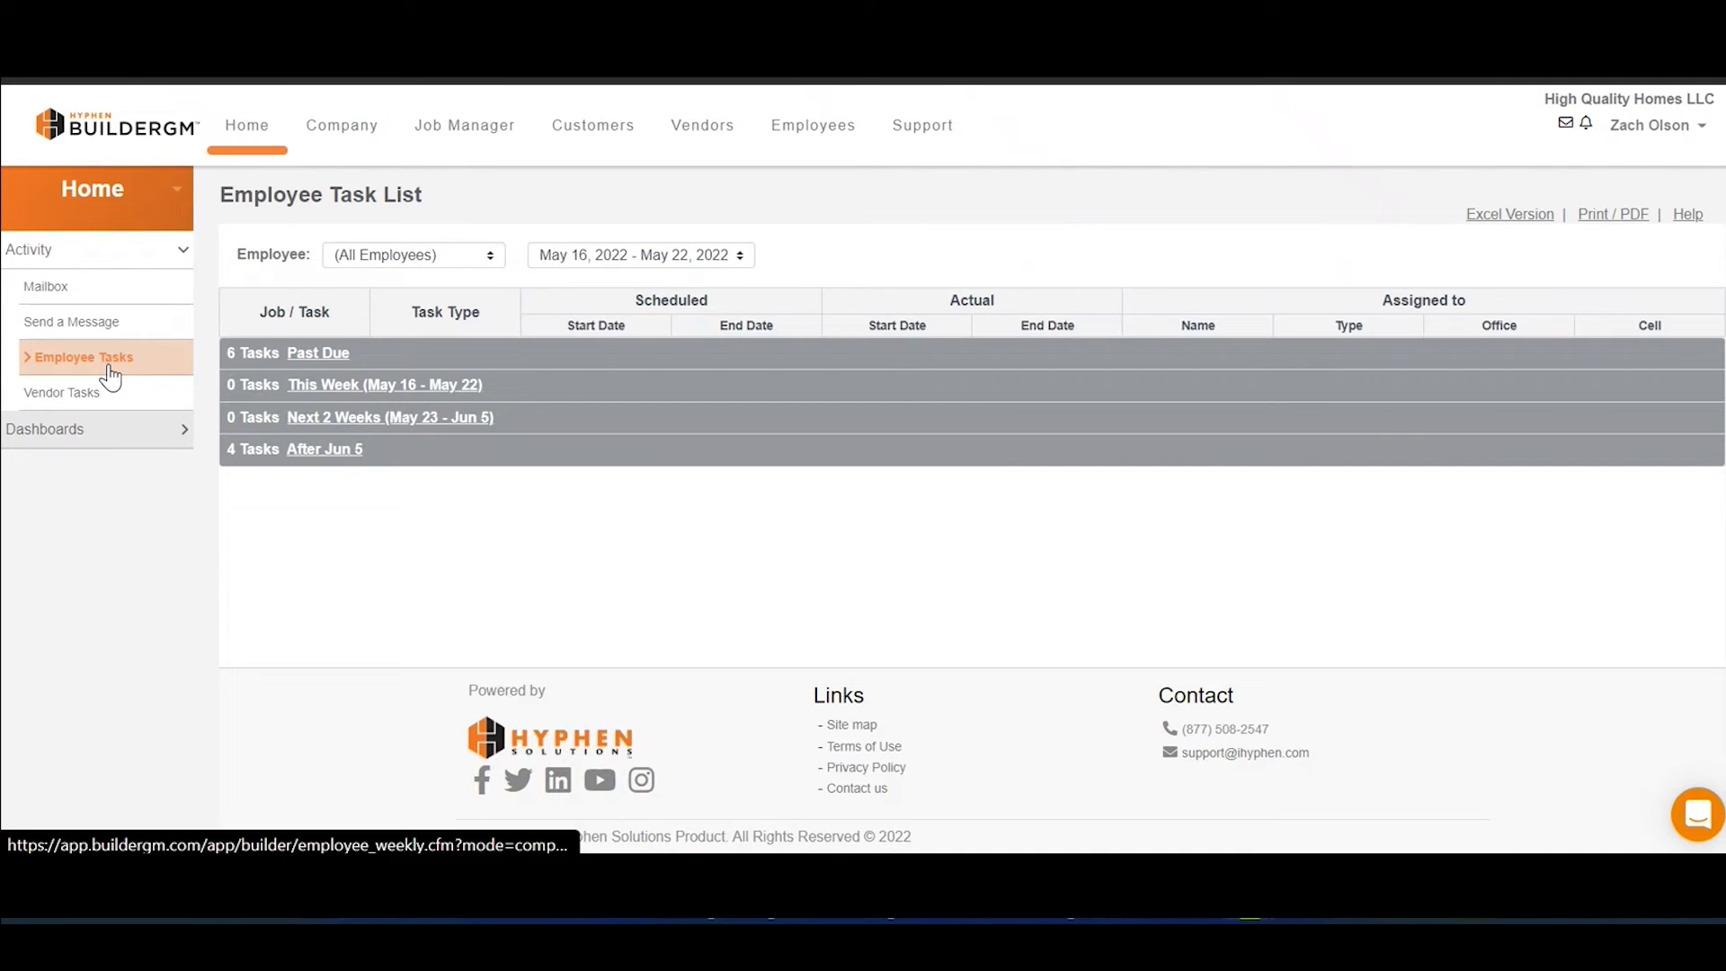
left_click(319, 354)
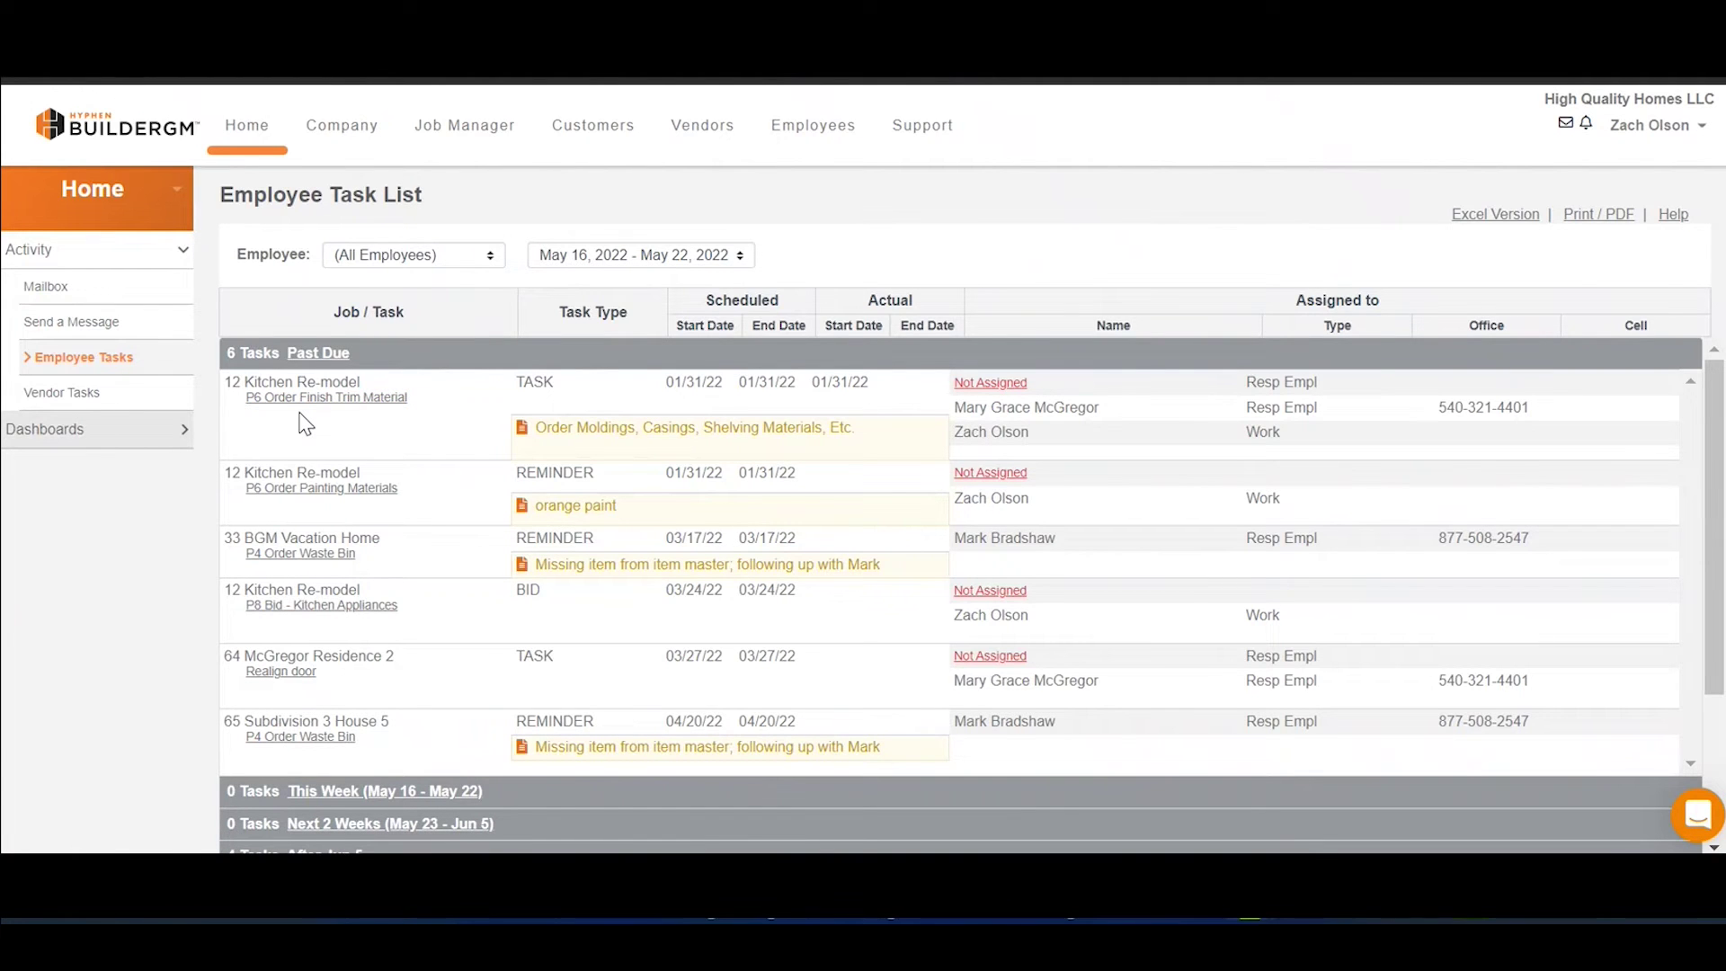
- Show the 12 Kitchen Re-model job's Purchase Orders list: six orders totalling 13,420.00
left_click(450, 140)
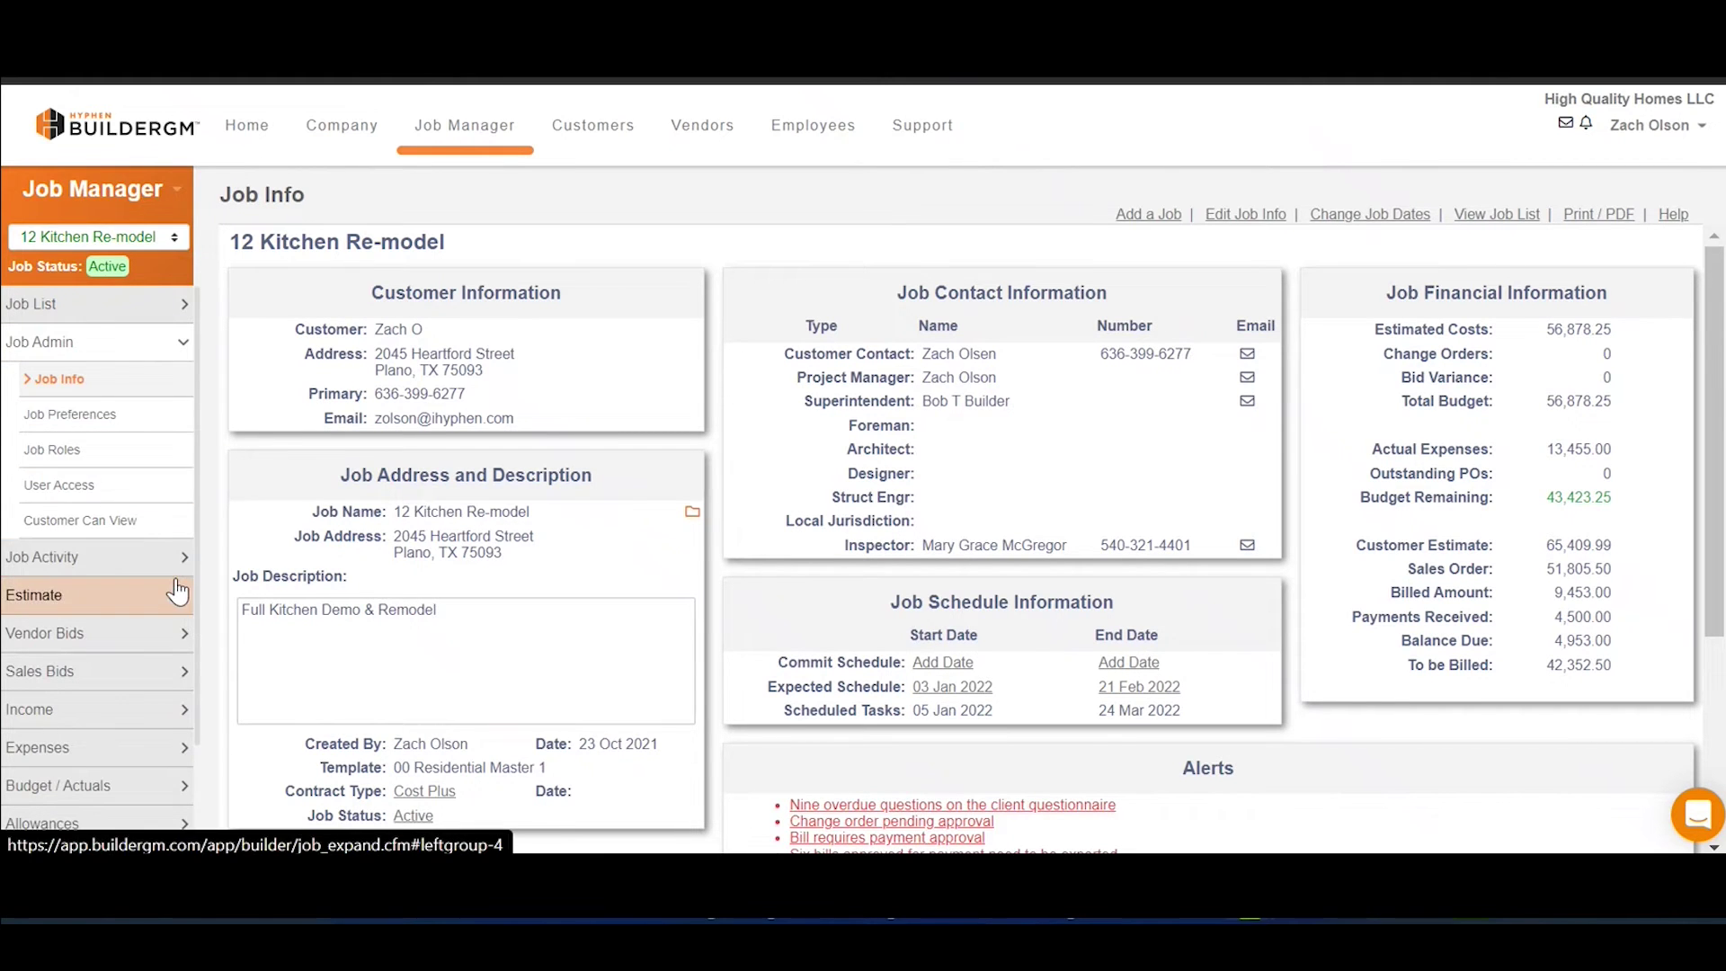
left_click(124, 762)
left_click(93, 788)
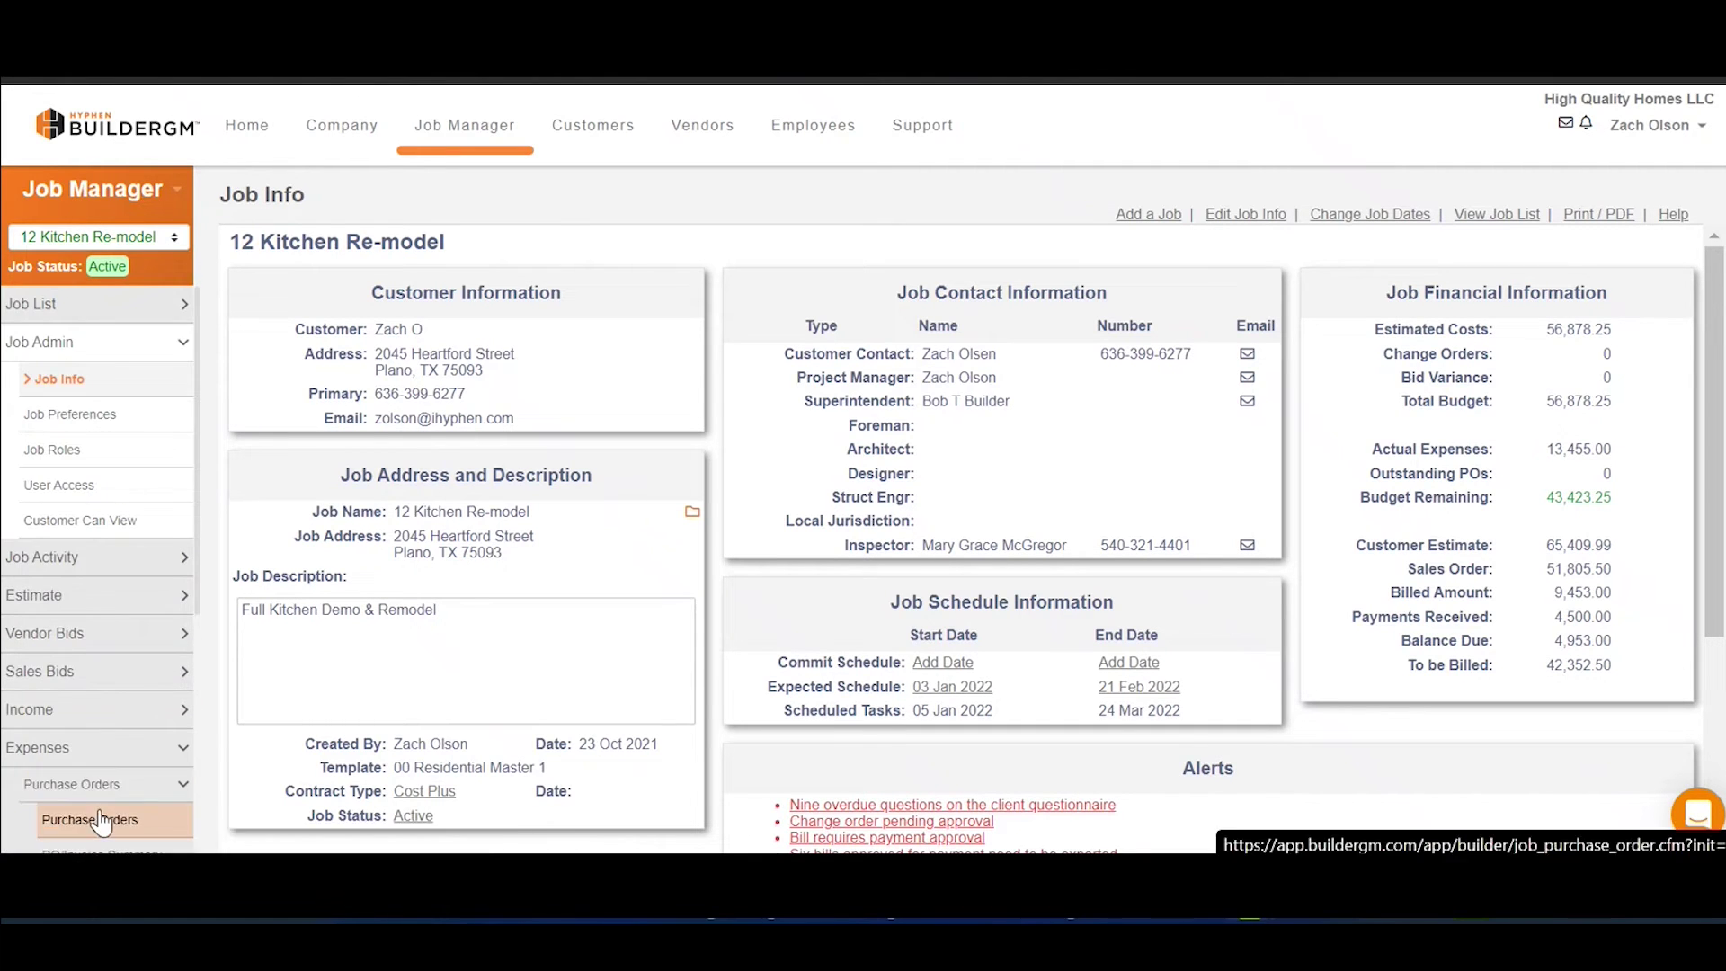
left_click(89, 819)
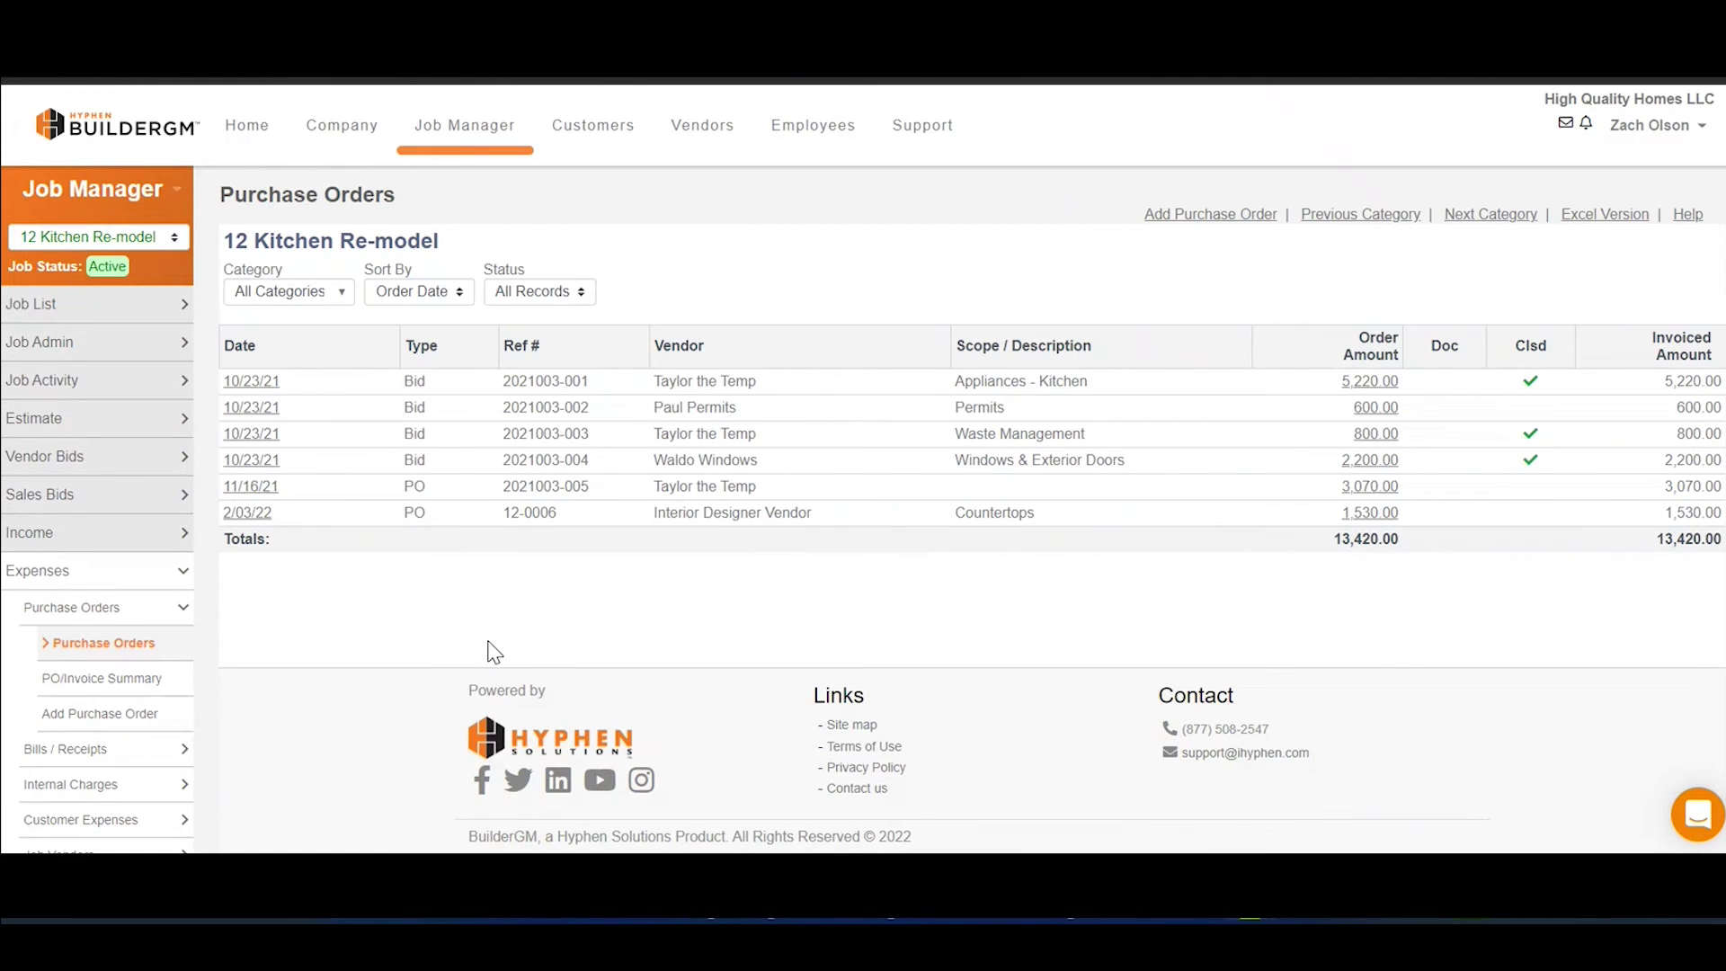
- Start a new purchase order with Contractor Conner as the vendor
left_click(1186, 221)
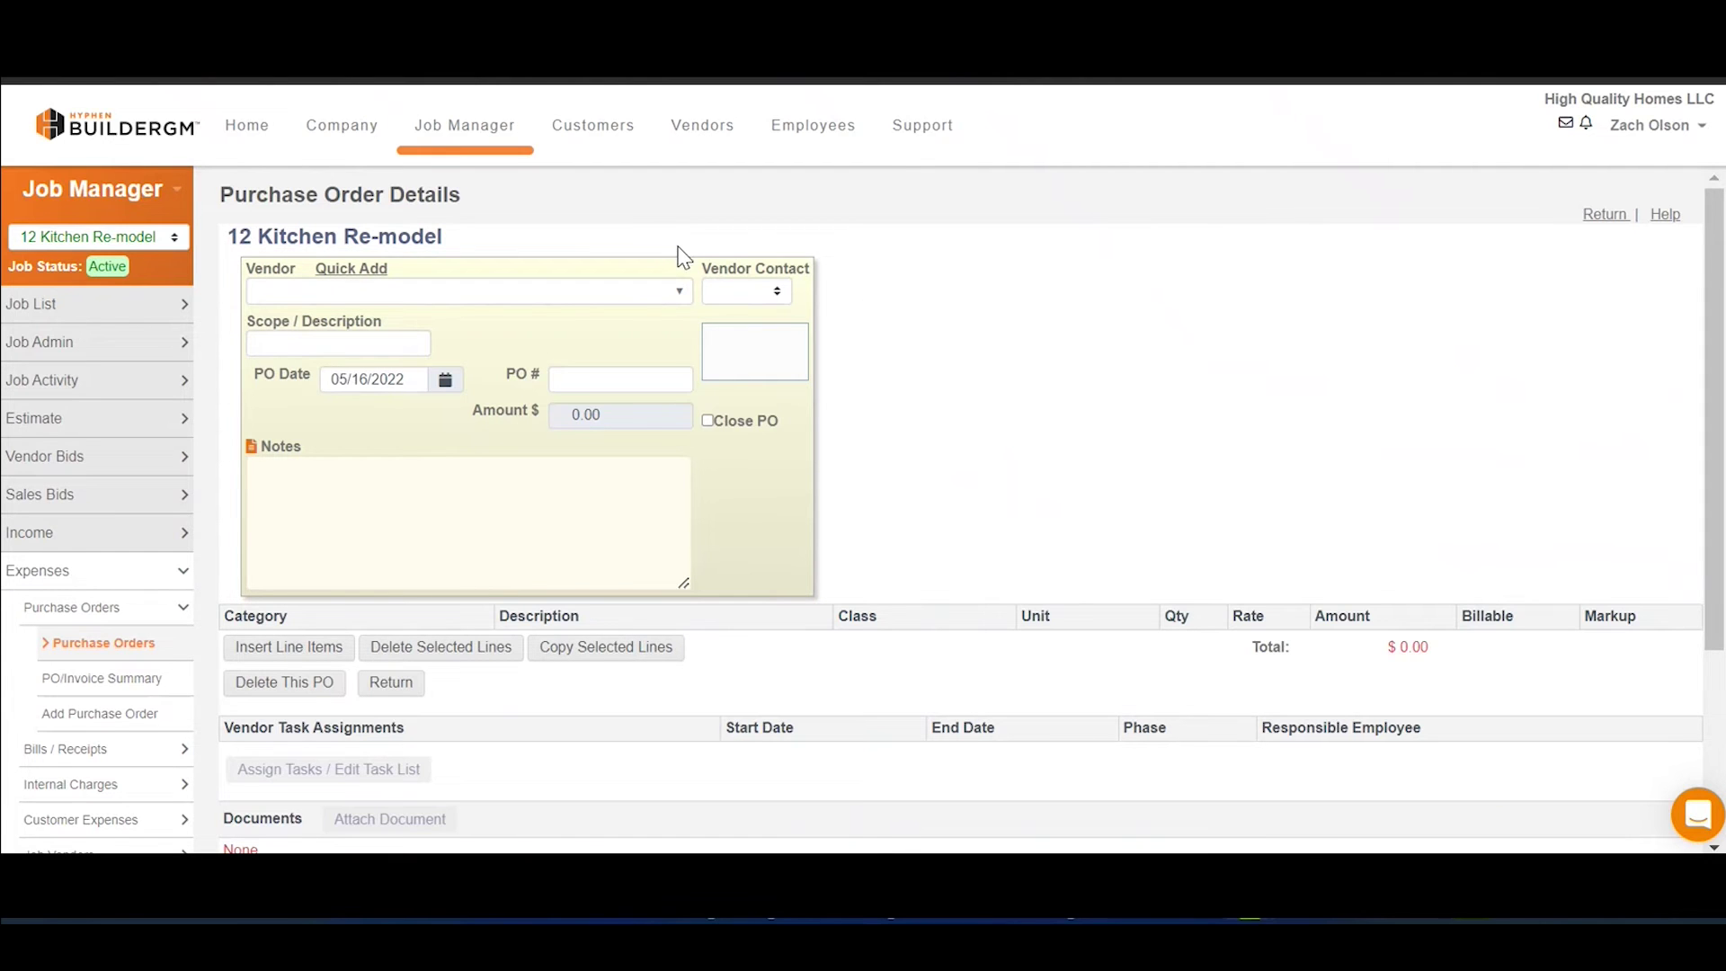
left_click(638, 288)
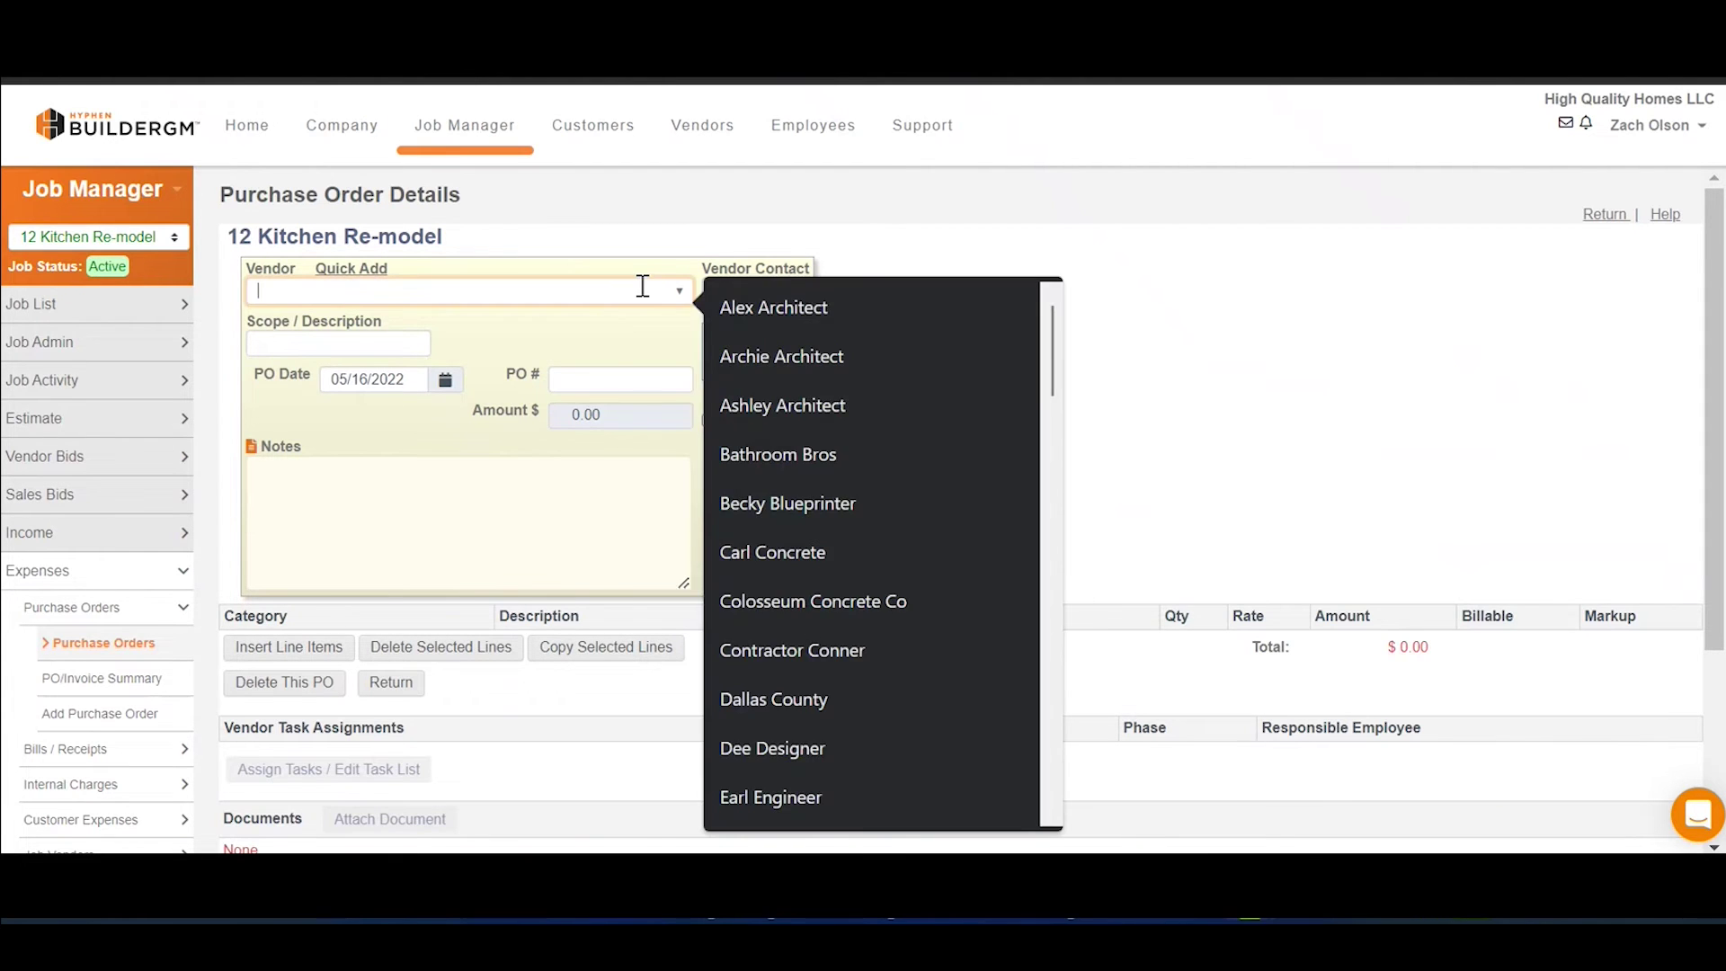
left_click(828, 652)
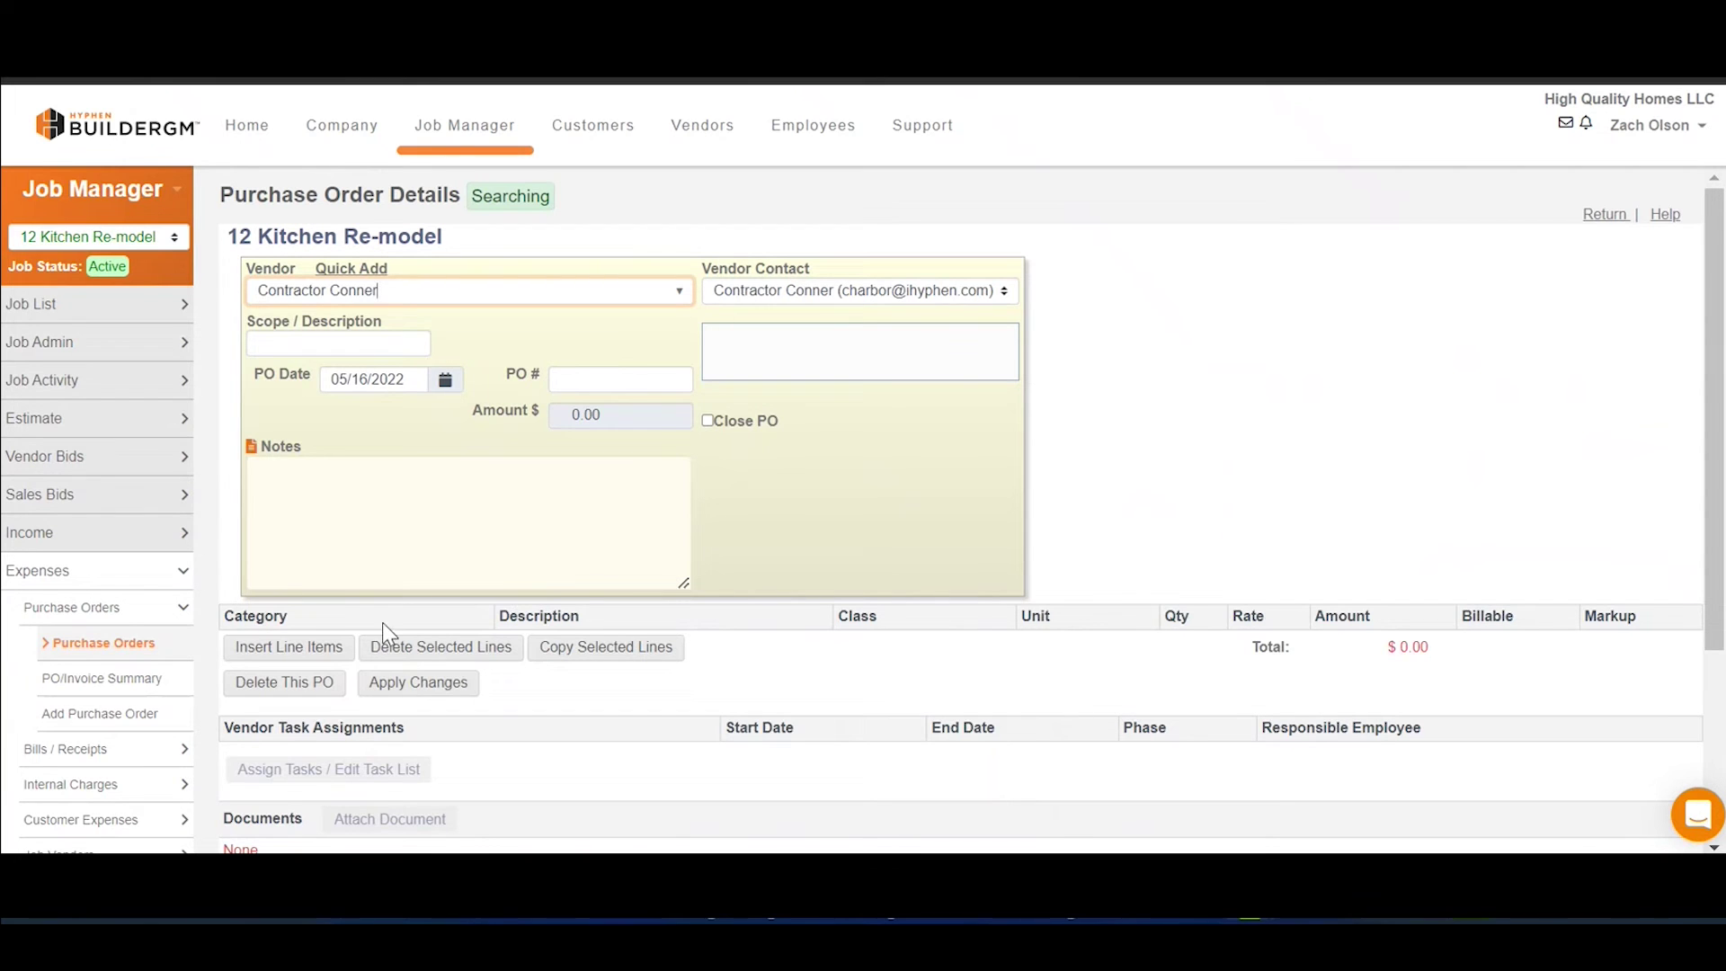
- Add the three 32-40 finished carpentry line items to the order, totalling $4,225.00
left_click(276, 651)
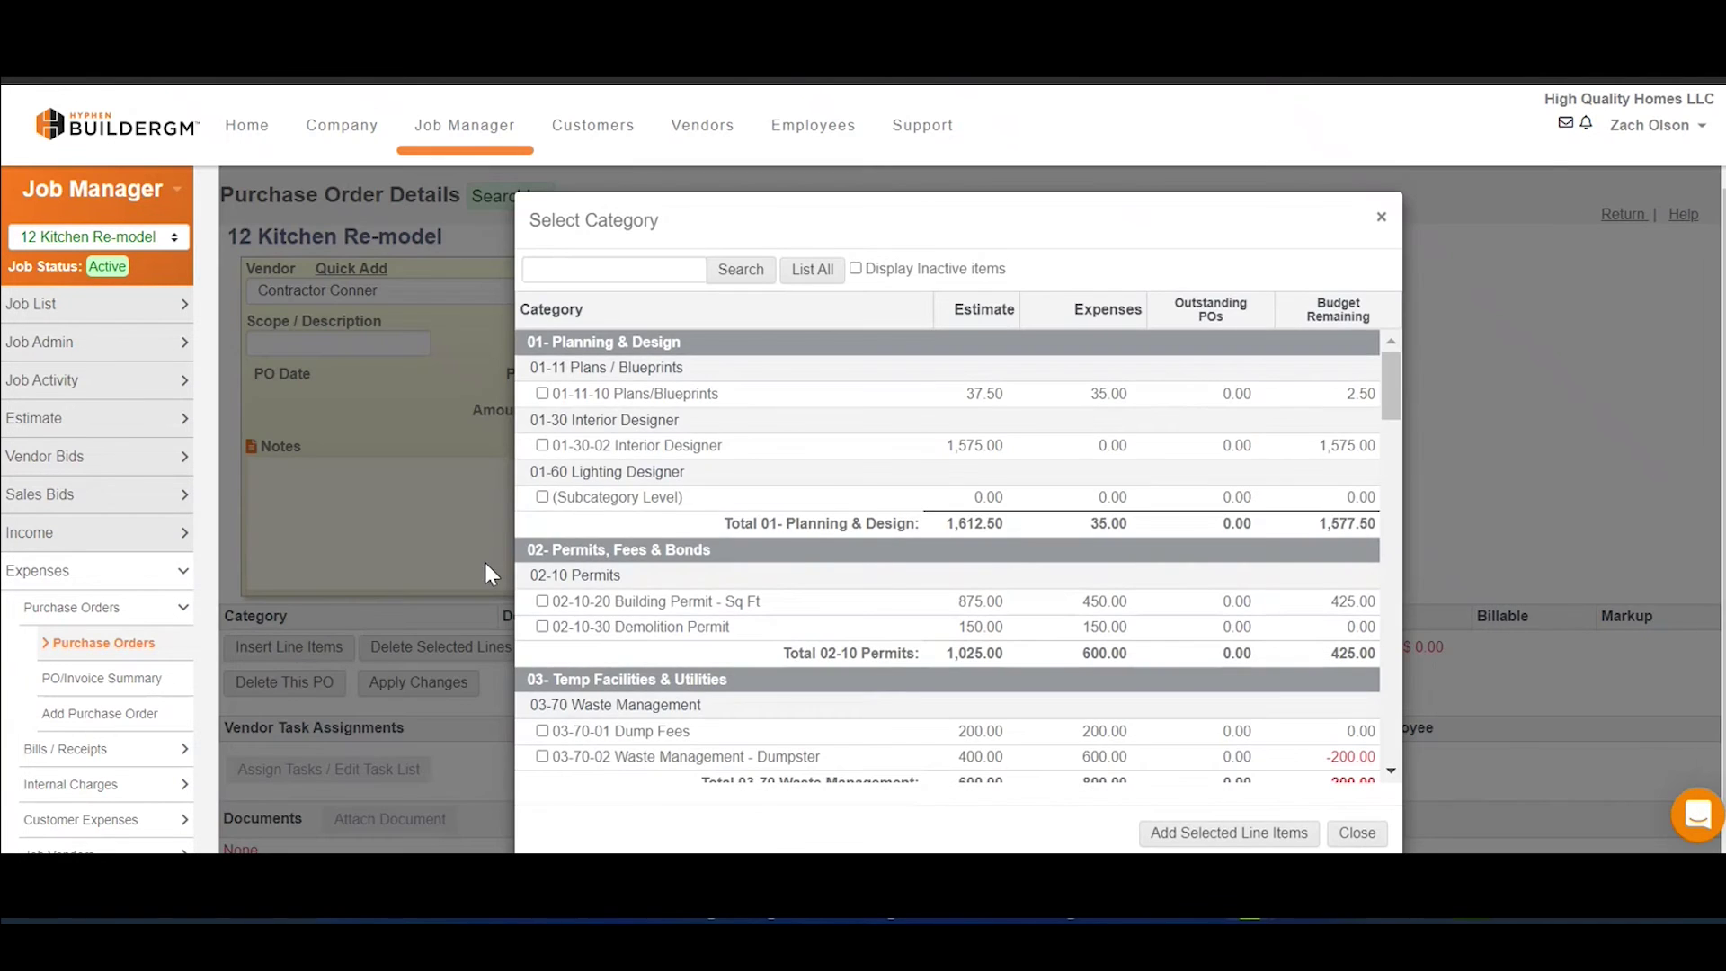
left_click_drag(1387, 380, 1367, 576)
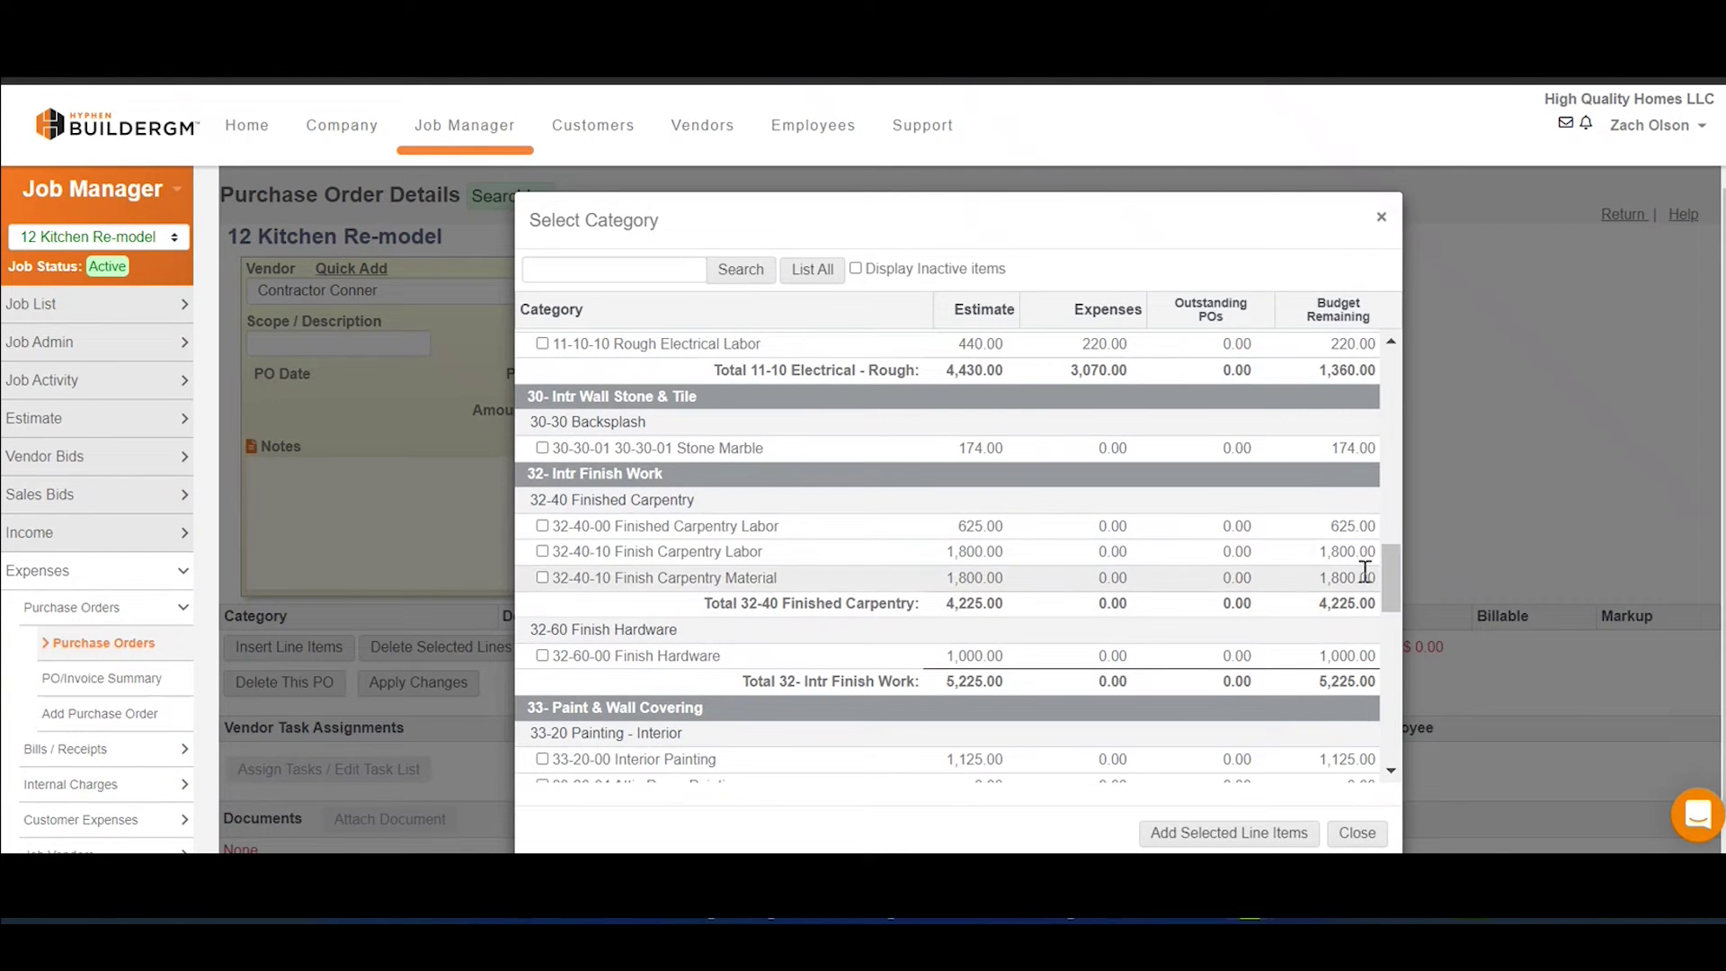
left_click(543, 528)
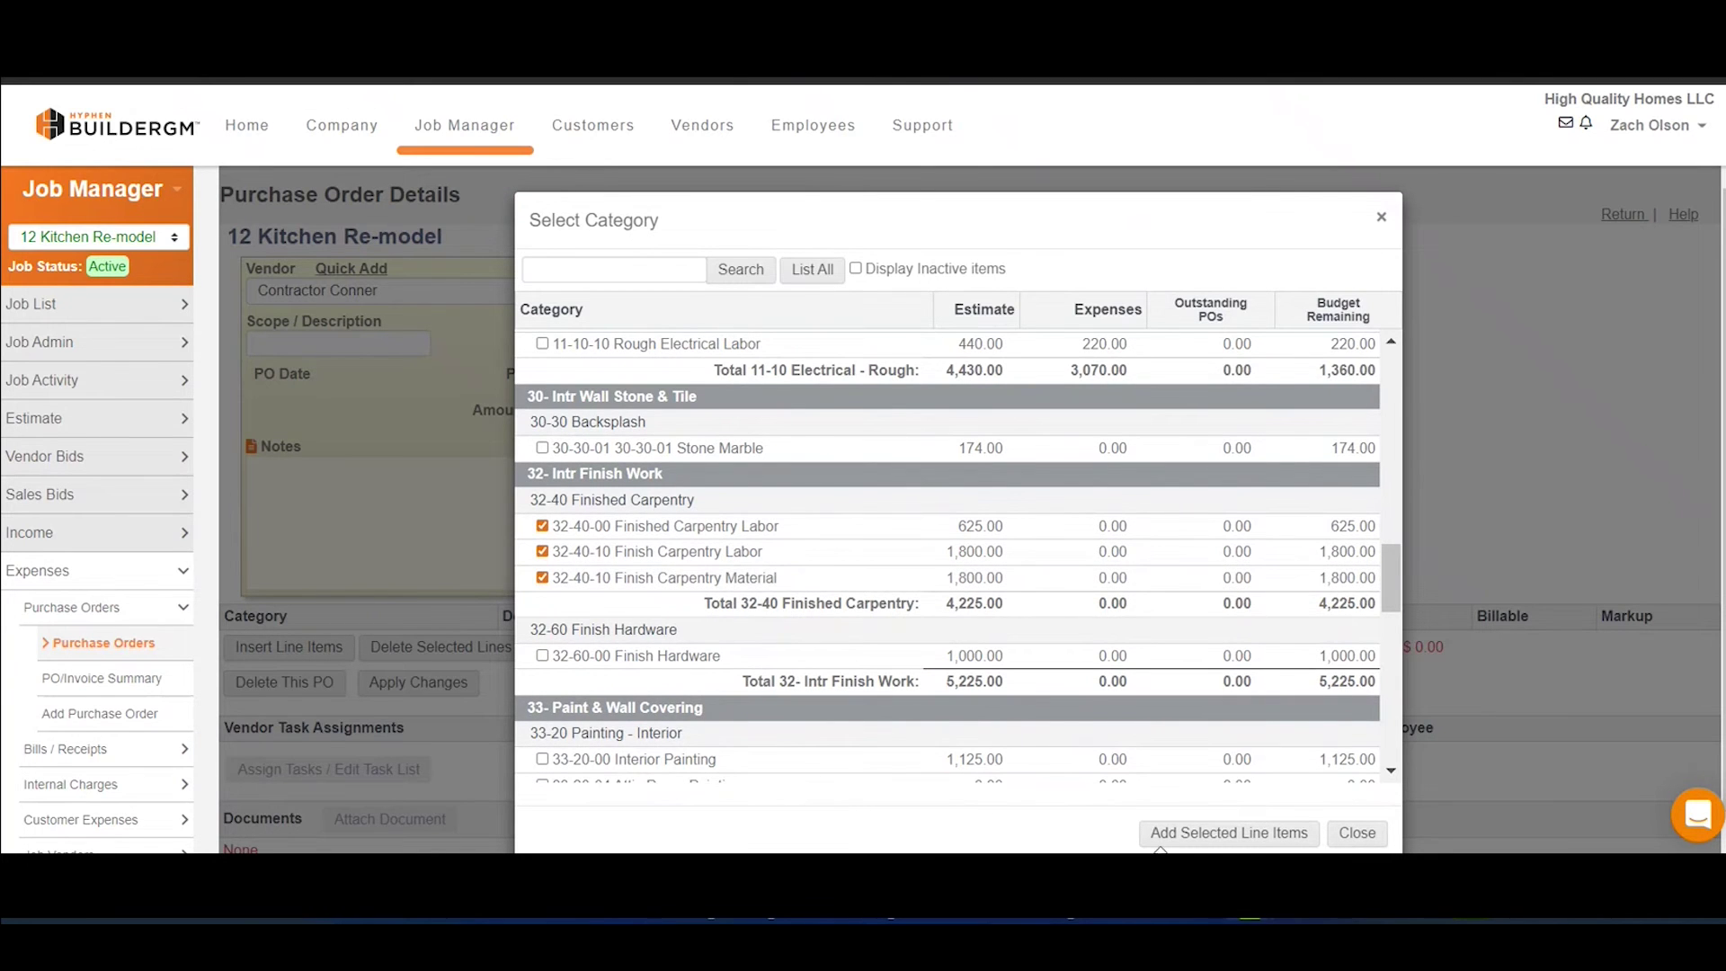
left_click(1175, 834)
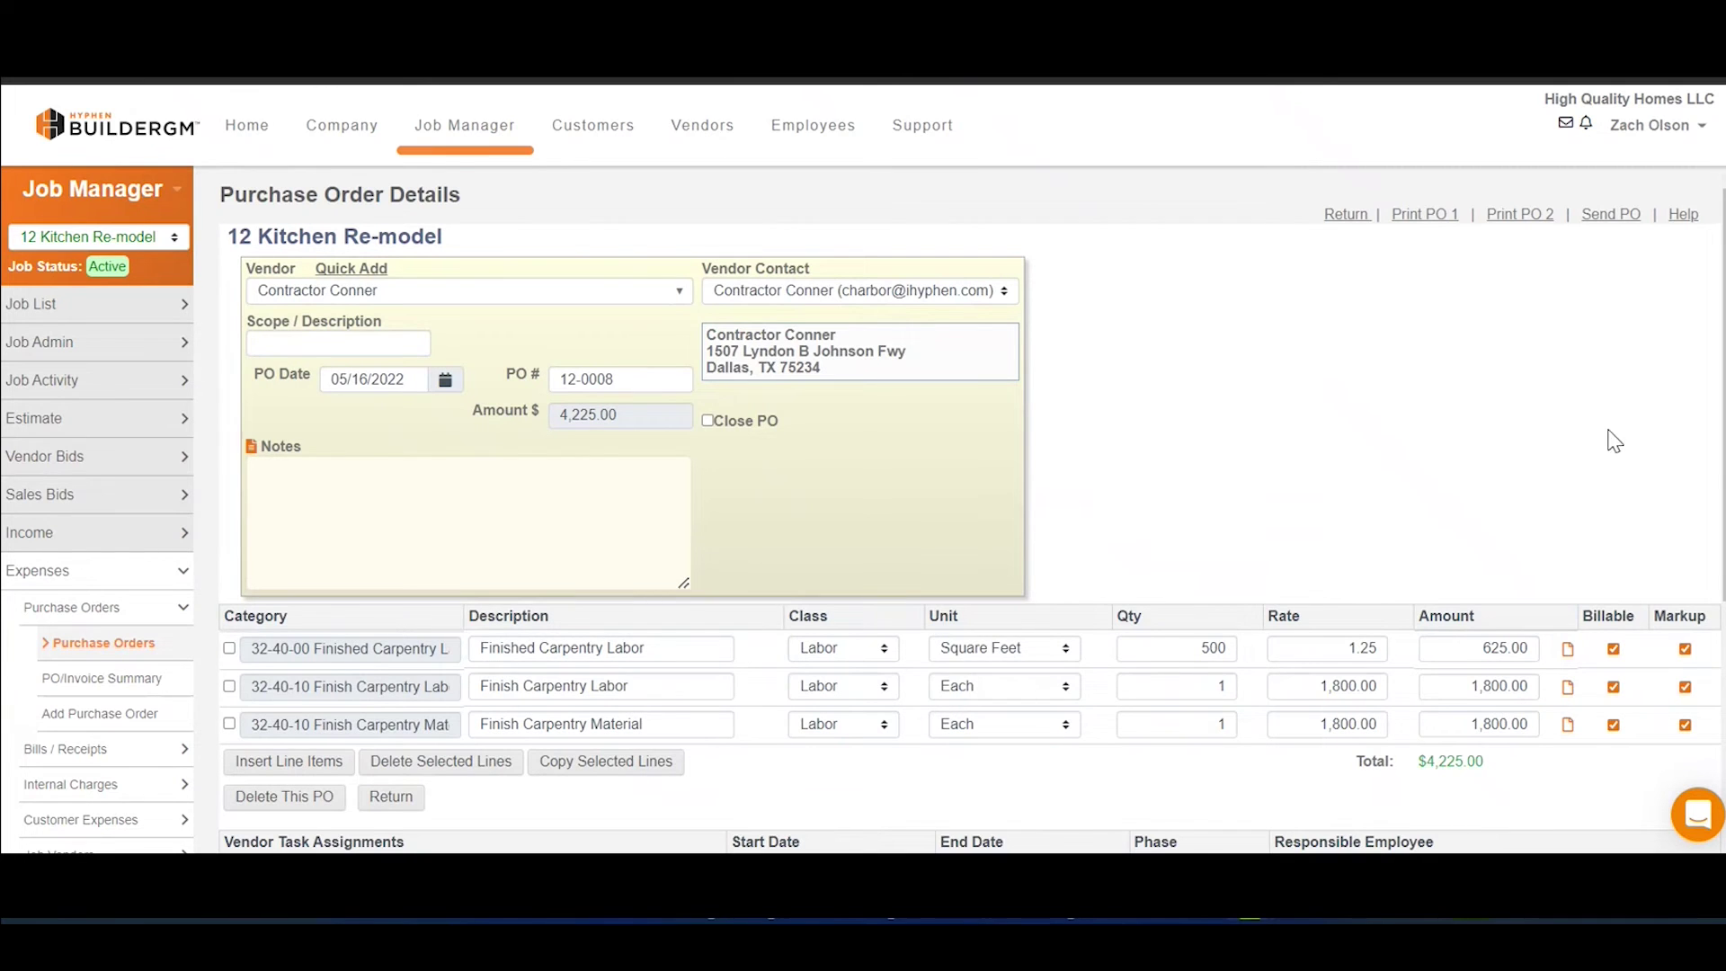
- Assign the Finished Carpentry, Stock Finish Material, Install Mantles and Final Finish Carpentry tasks to the vendor
scroll(1717, 414, "down", 2)
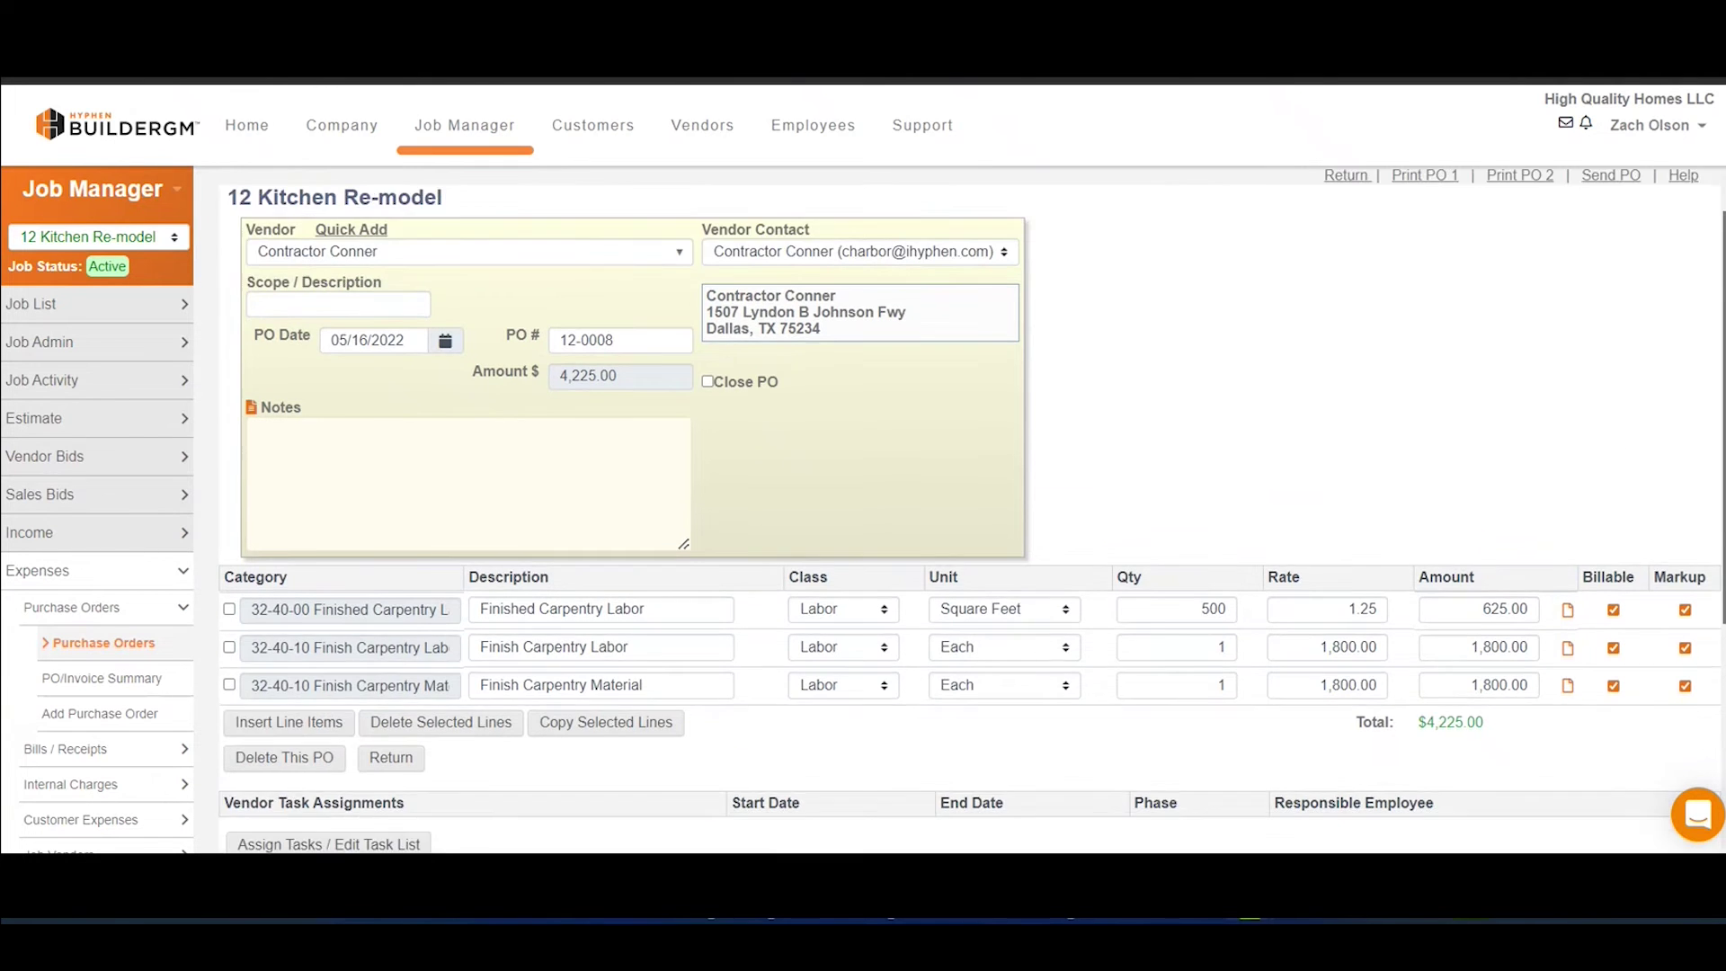
scroll(1717, 413, "down", 1)
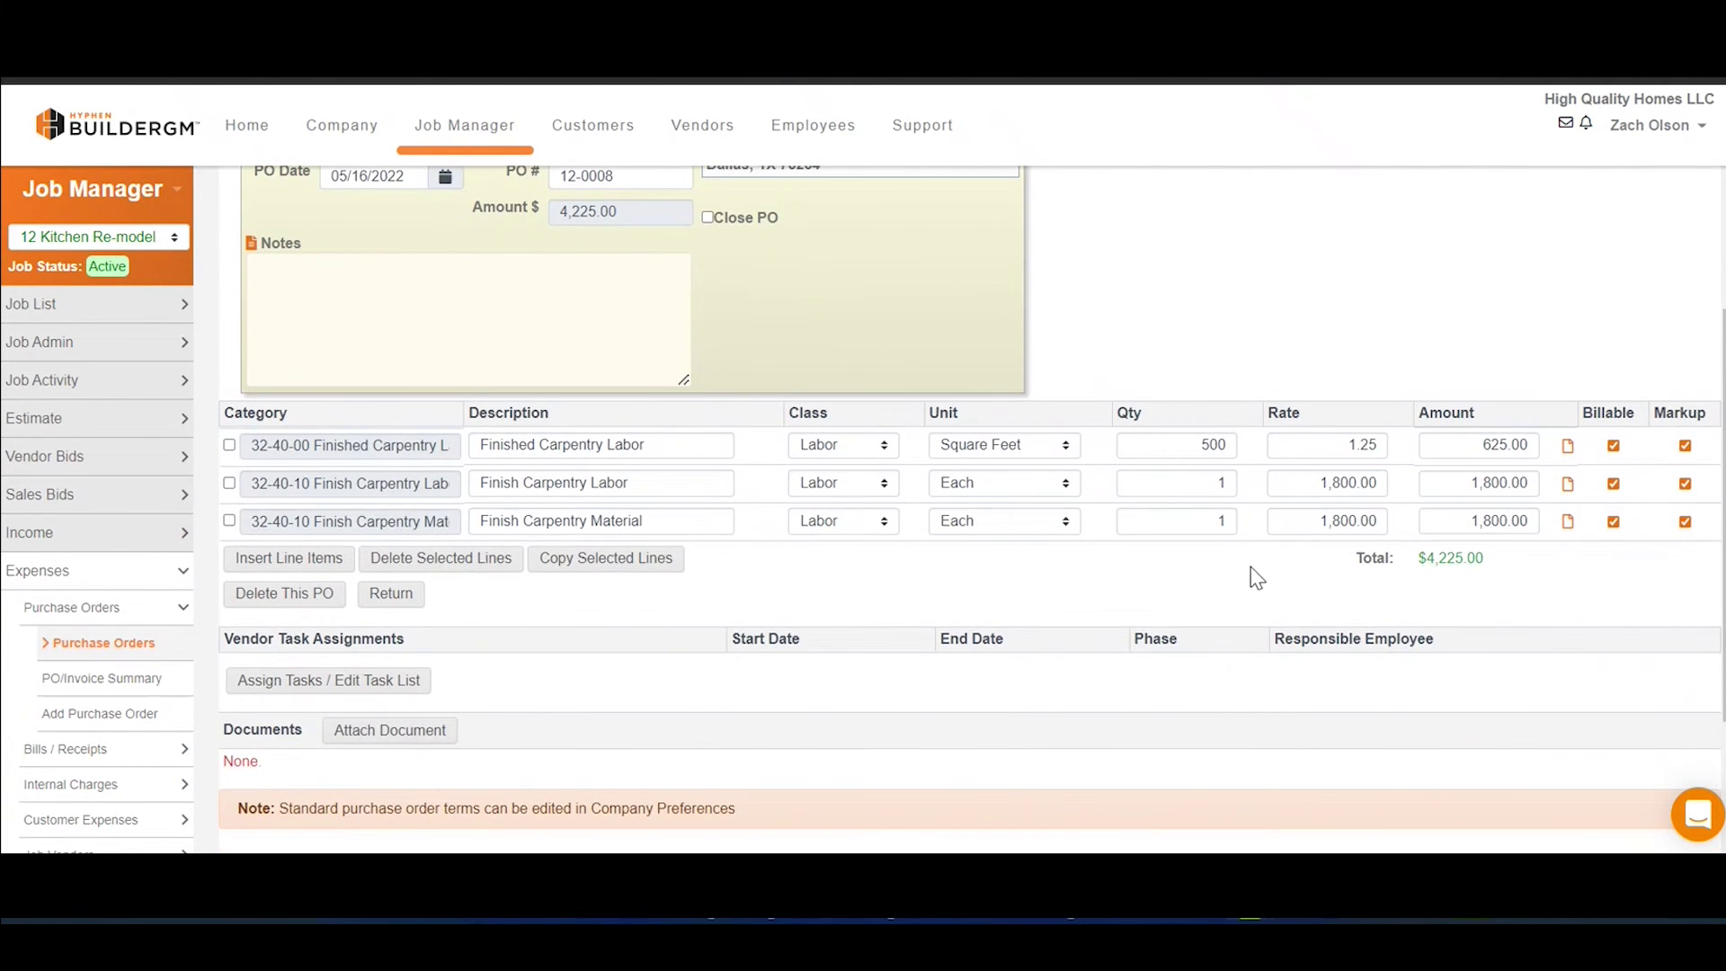
left_click(338, 683)
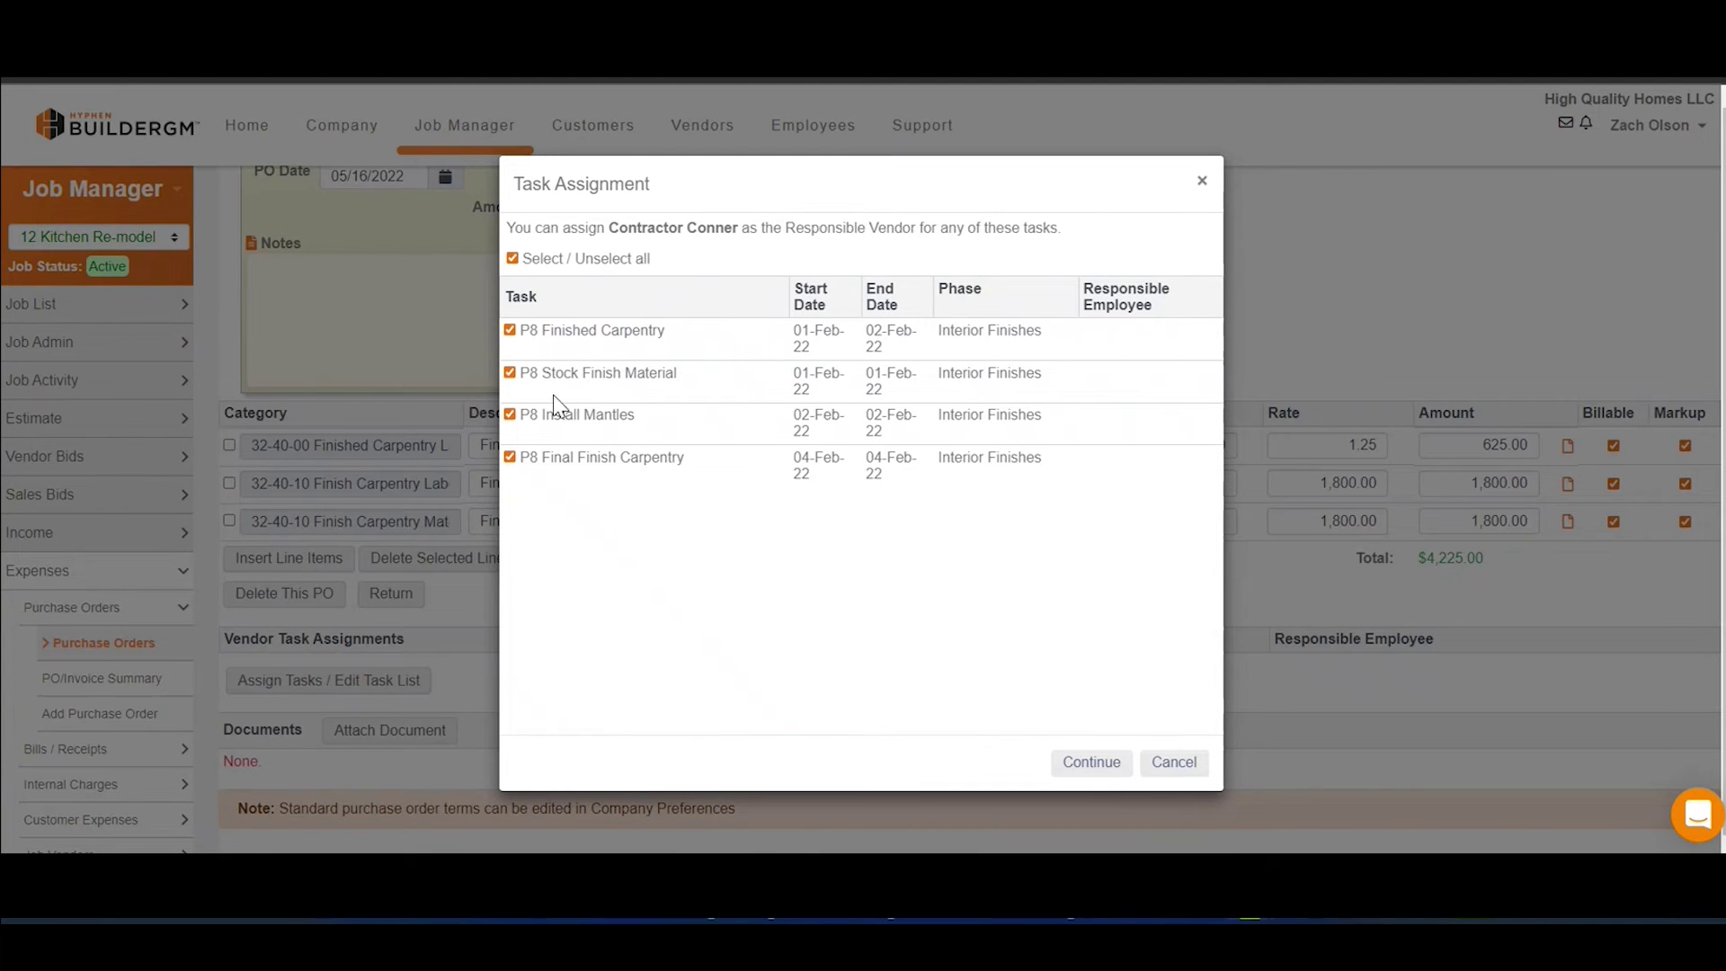
left_click(1073, 768)
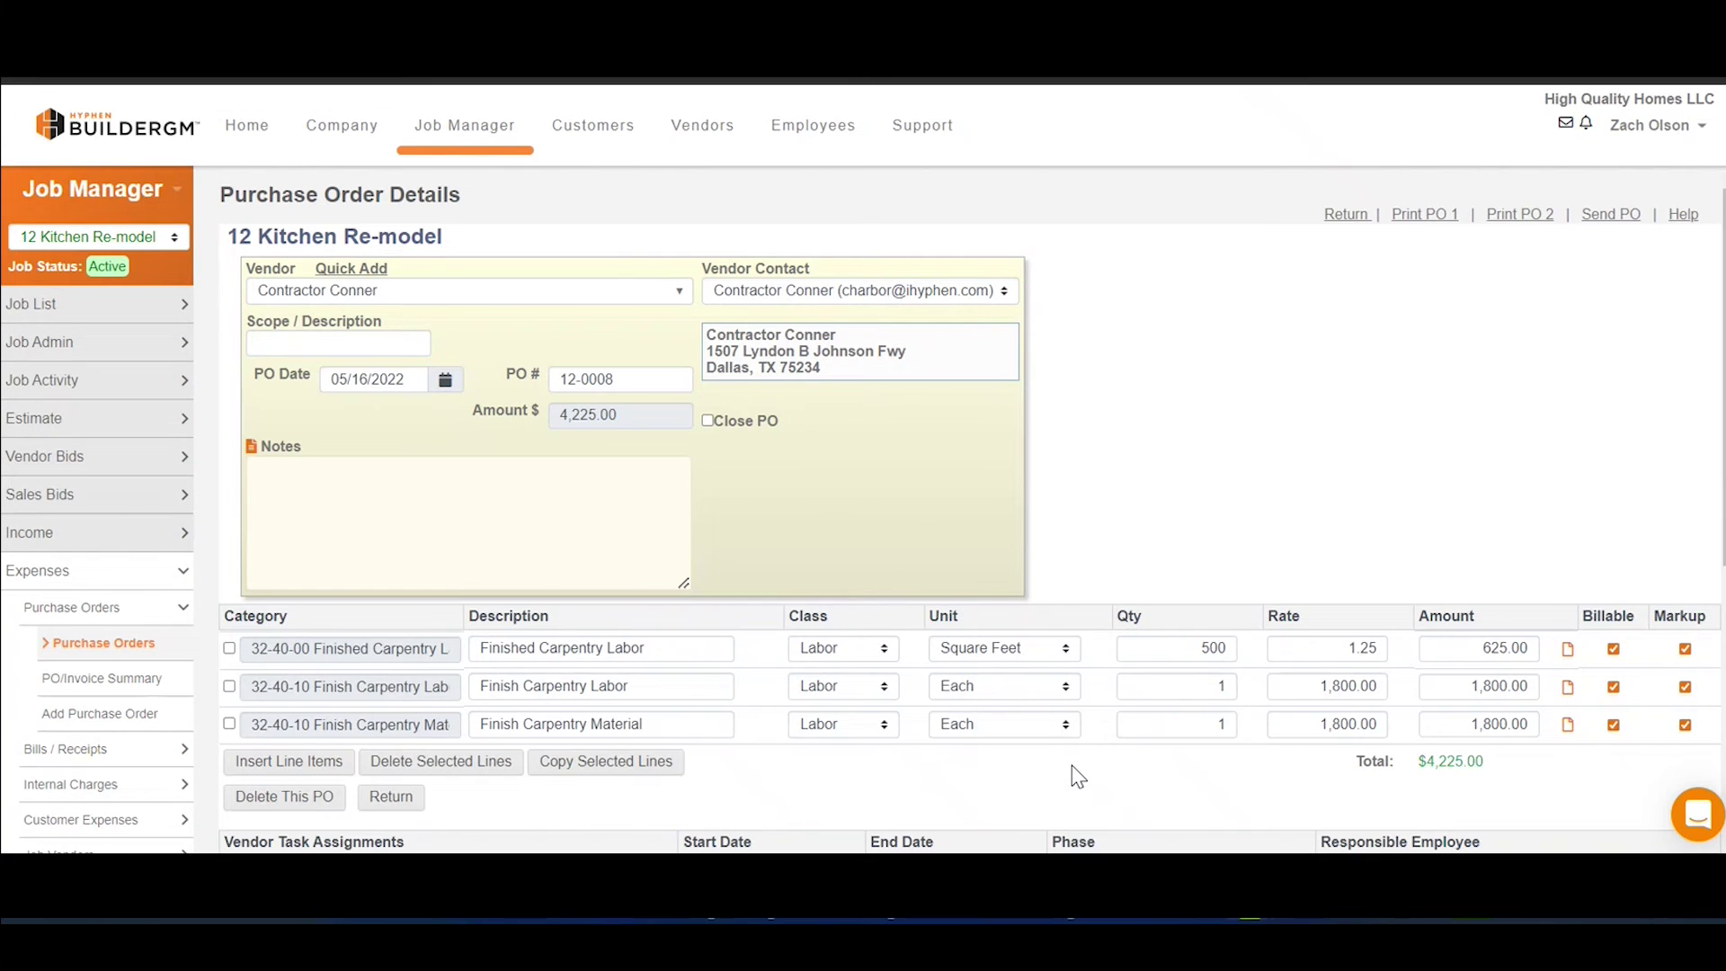
left_click_drag(1717, 477, 1722, 625)
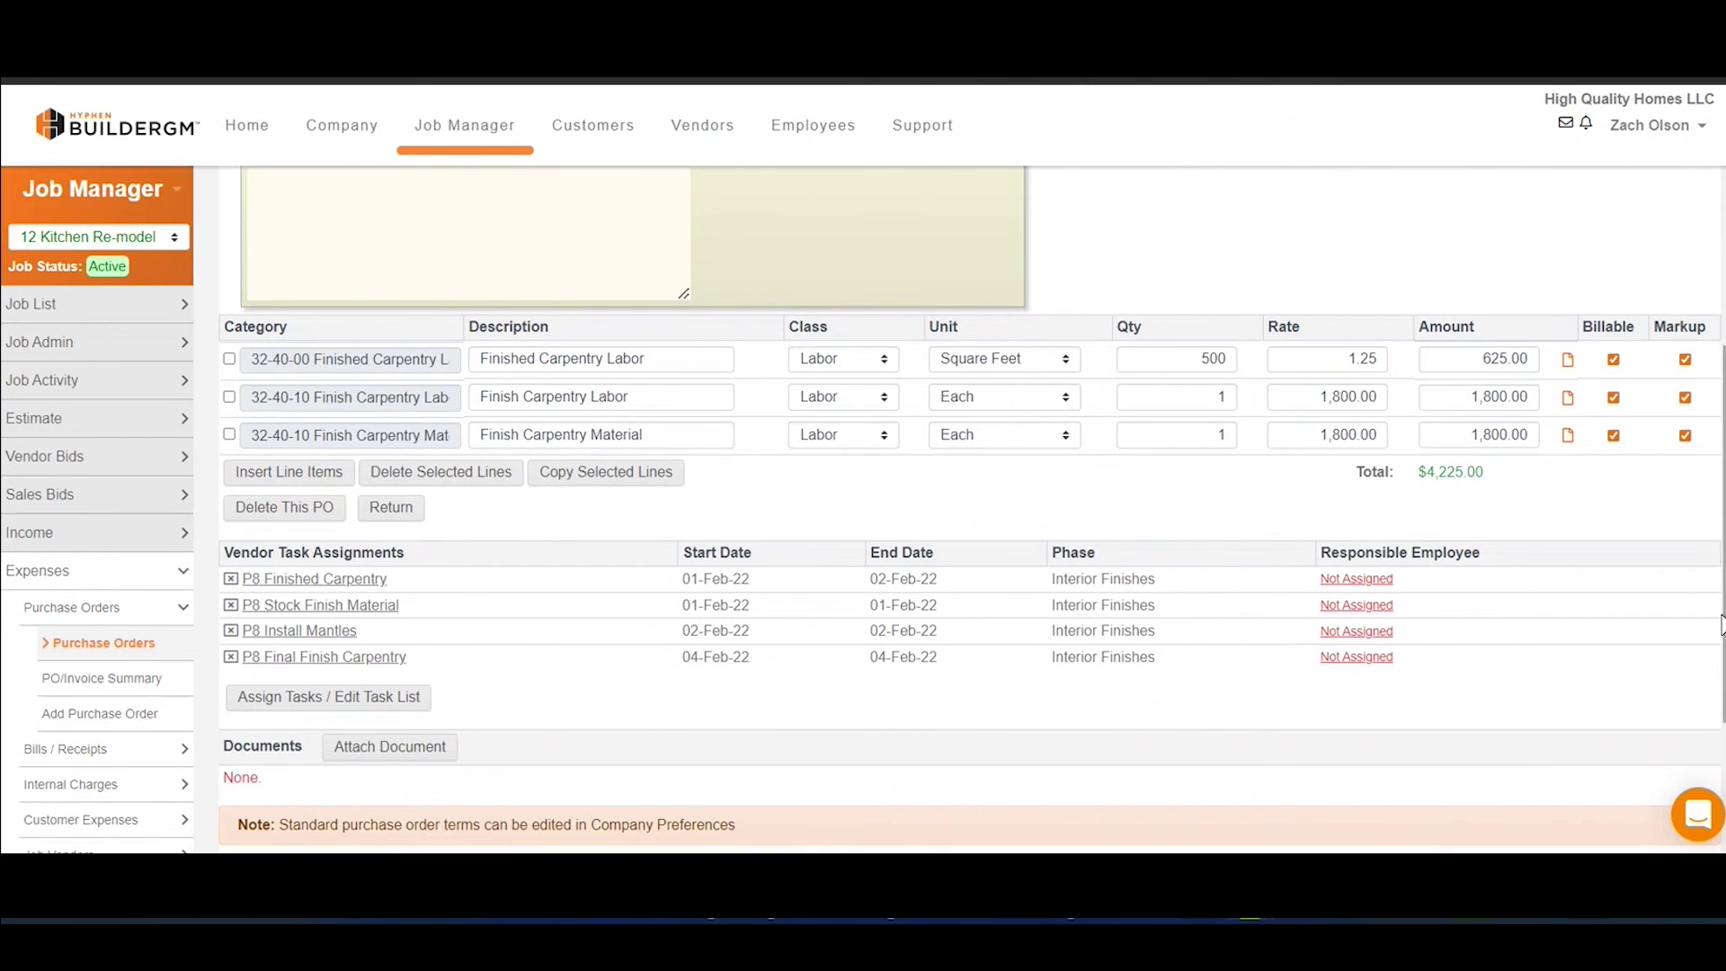
- Upload the Finished carpentry material selections PDF (1317 K) under Documents with type Specification
left_click(356, 744)
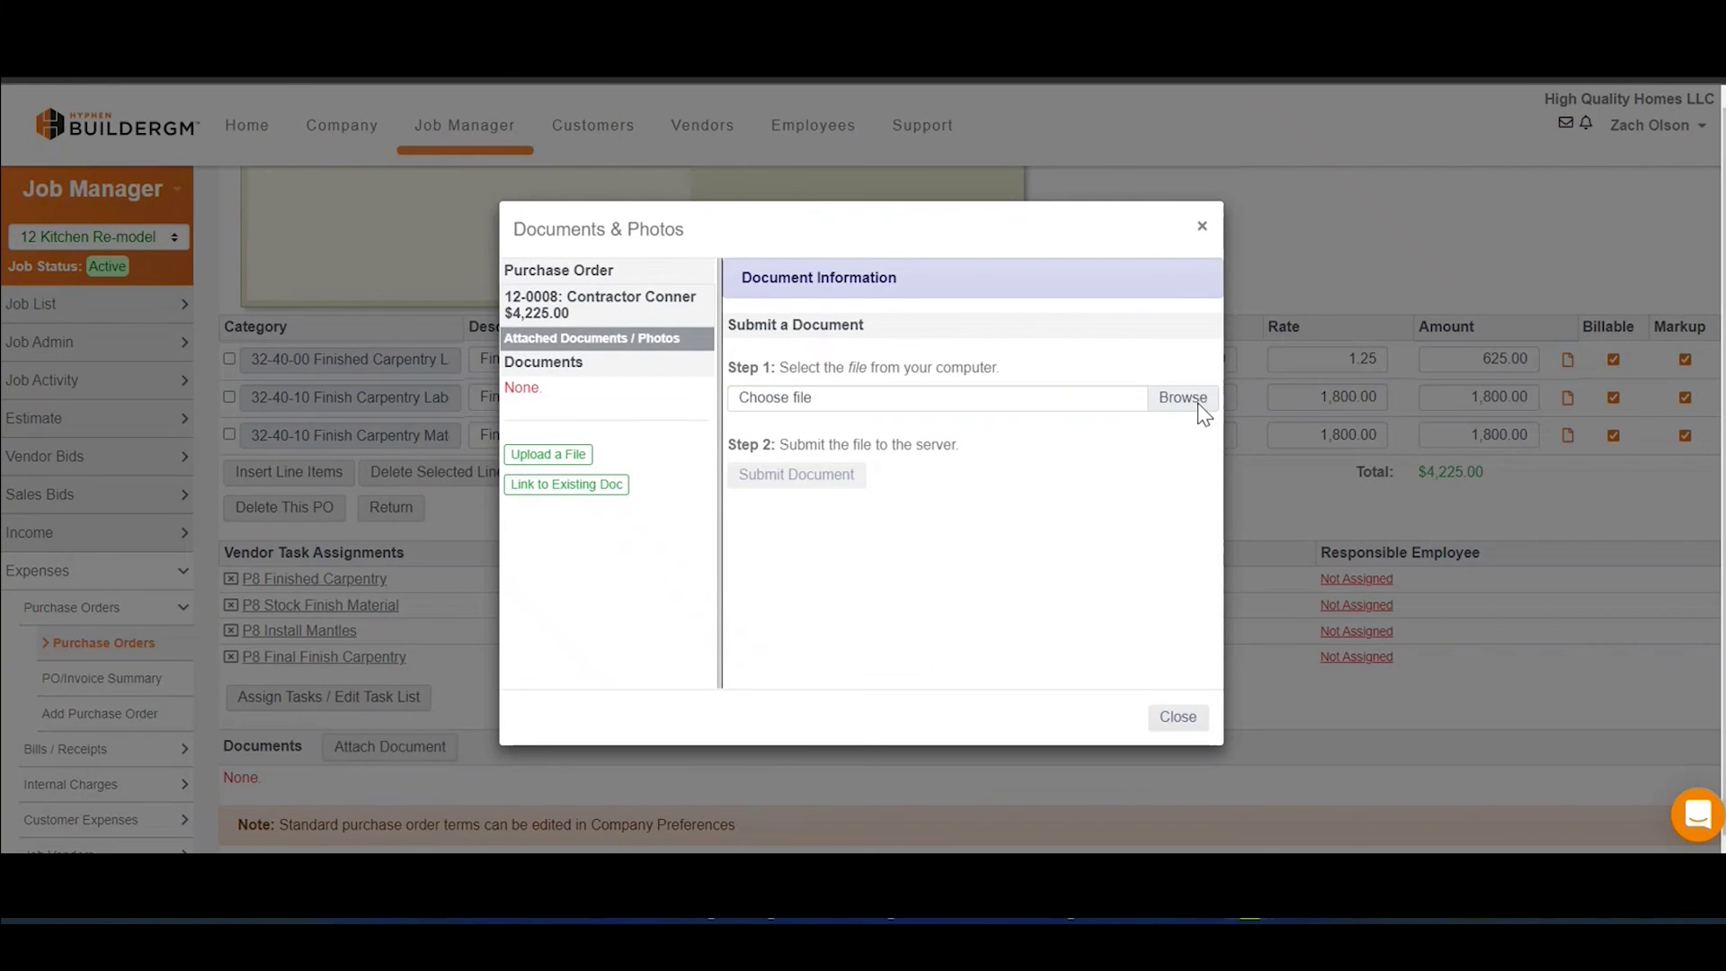
left_click(1193, 399)
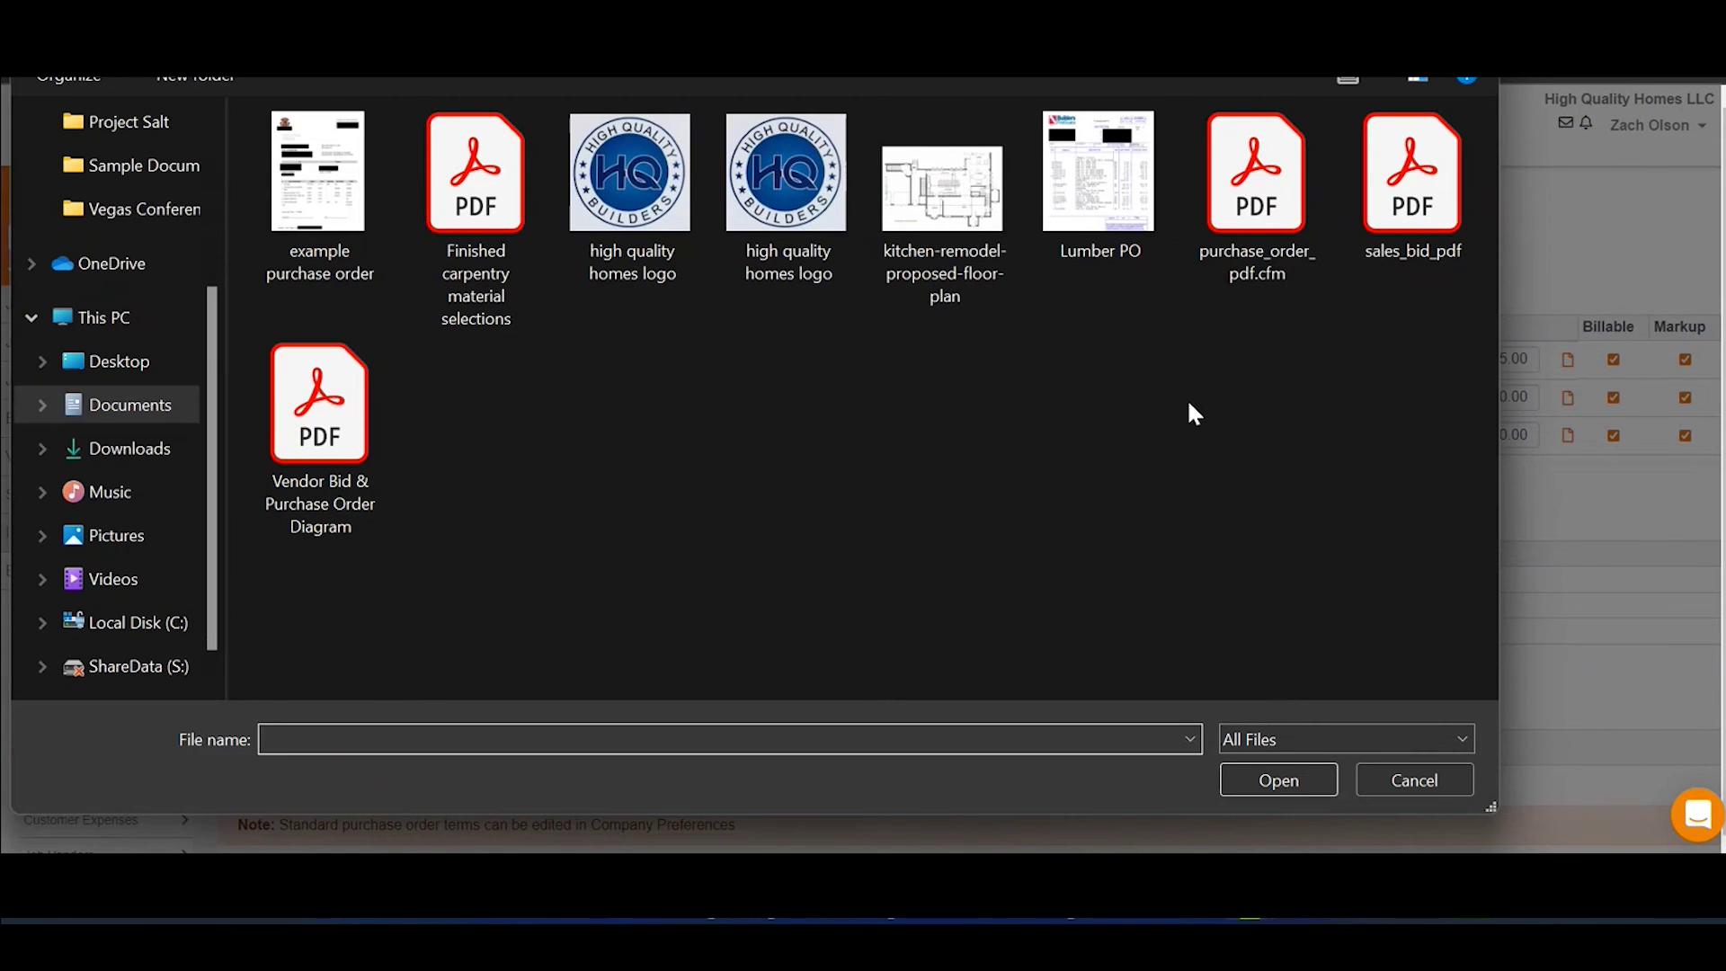
double_click(484, 239)
left_click(835, 481)
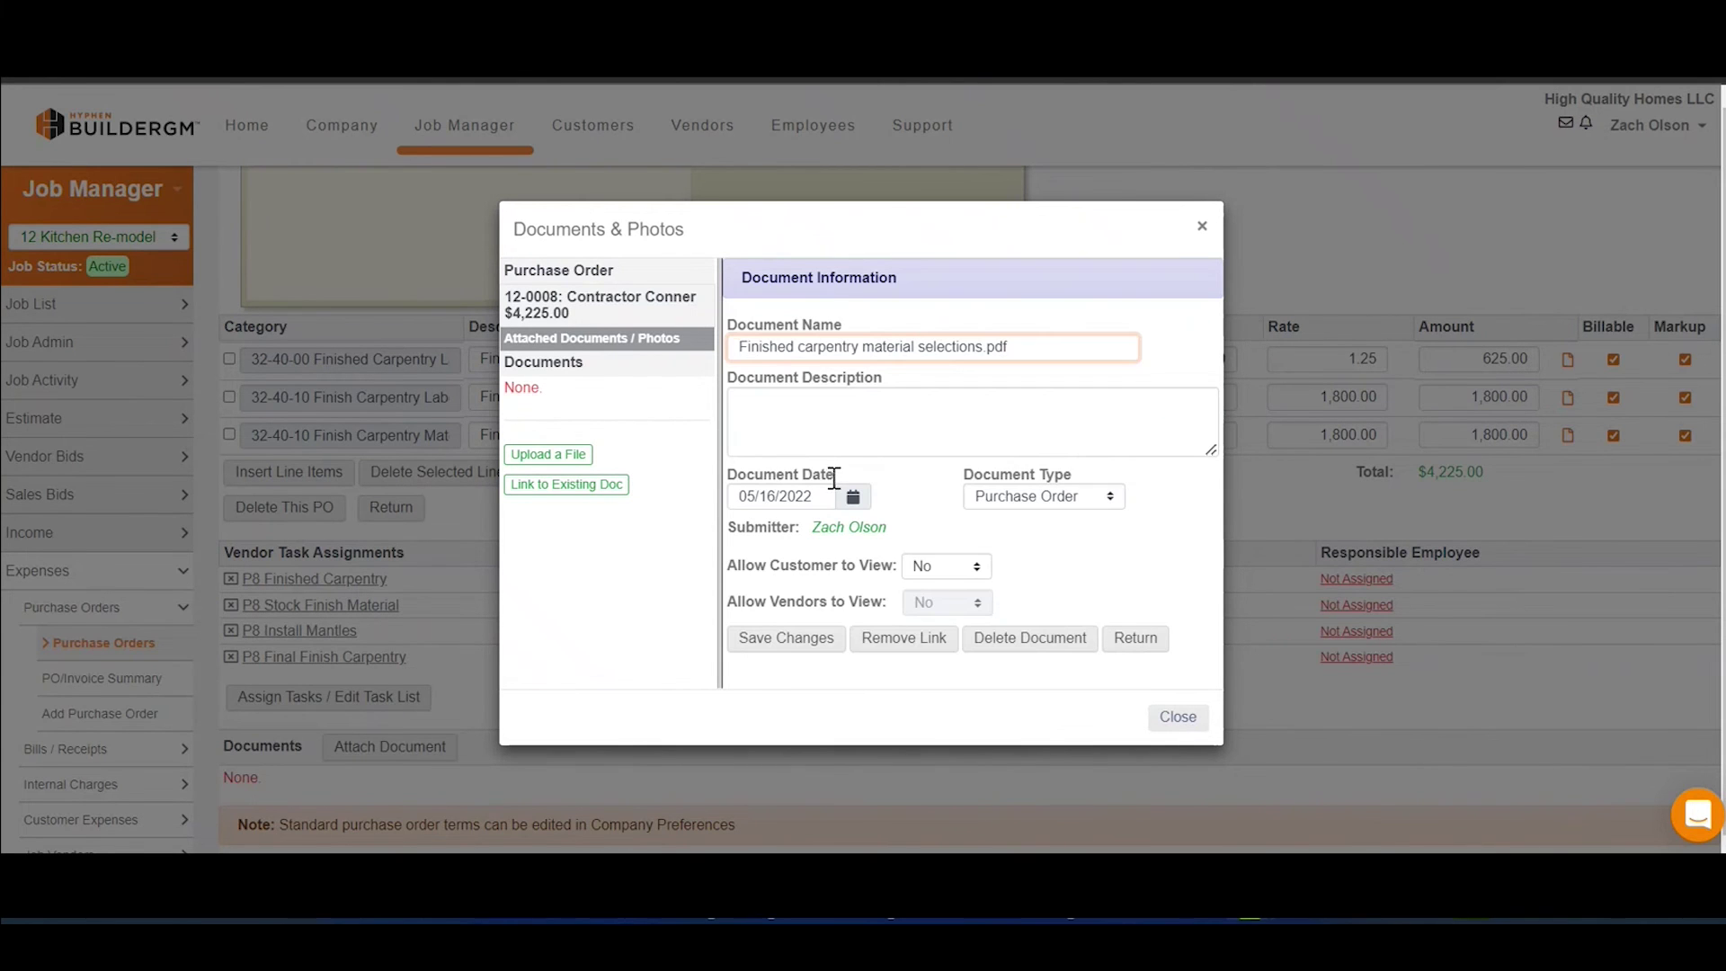
left_click(995, 492)
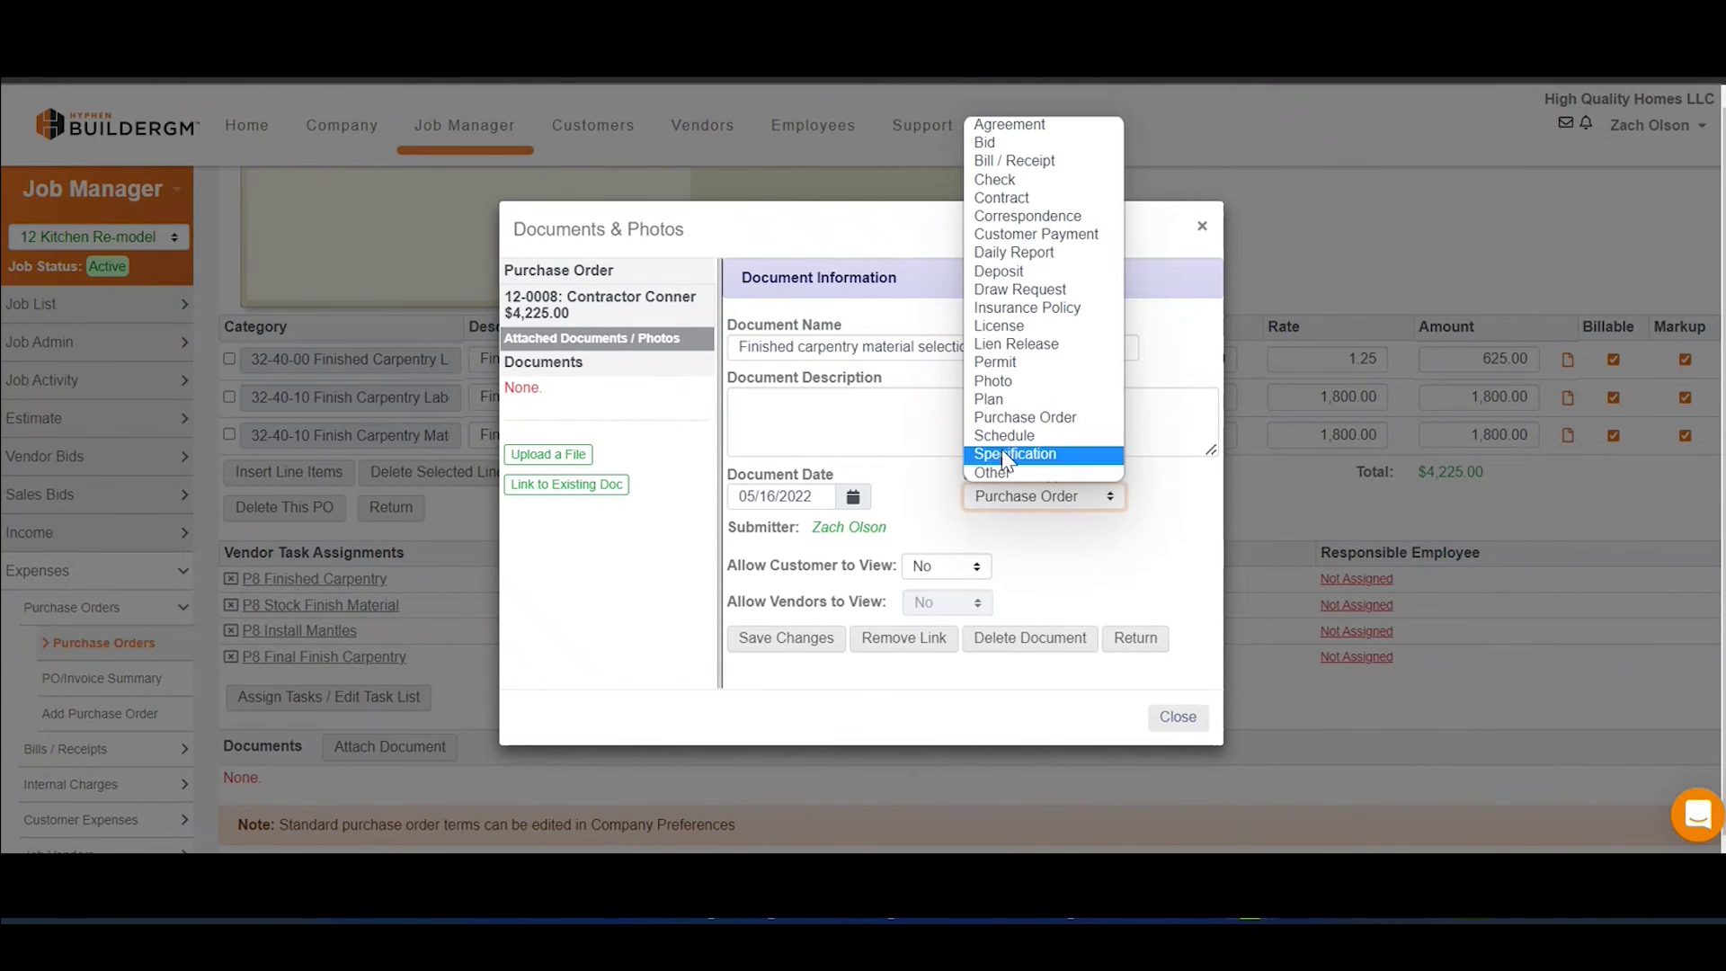
left_click(1000, 455)
left_click(801, 641)
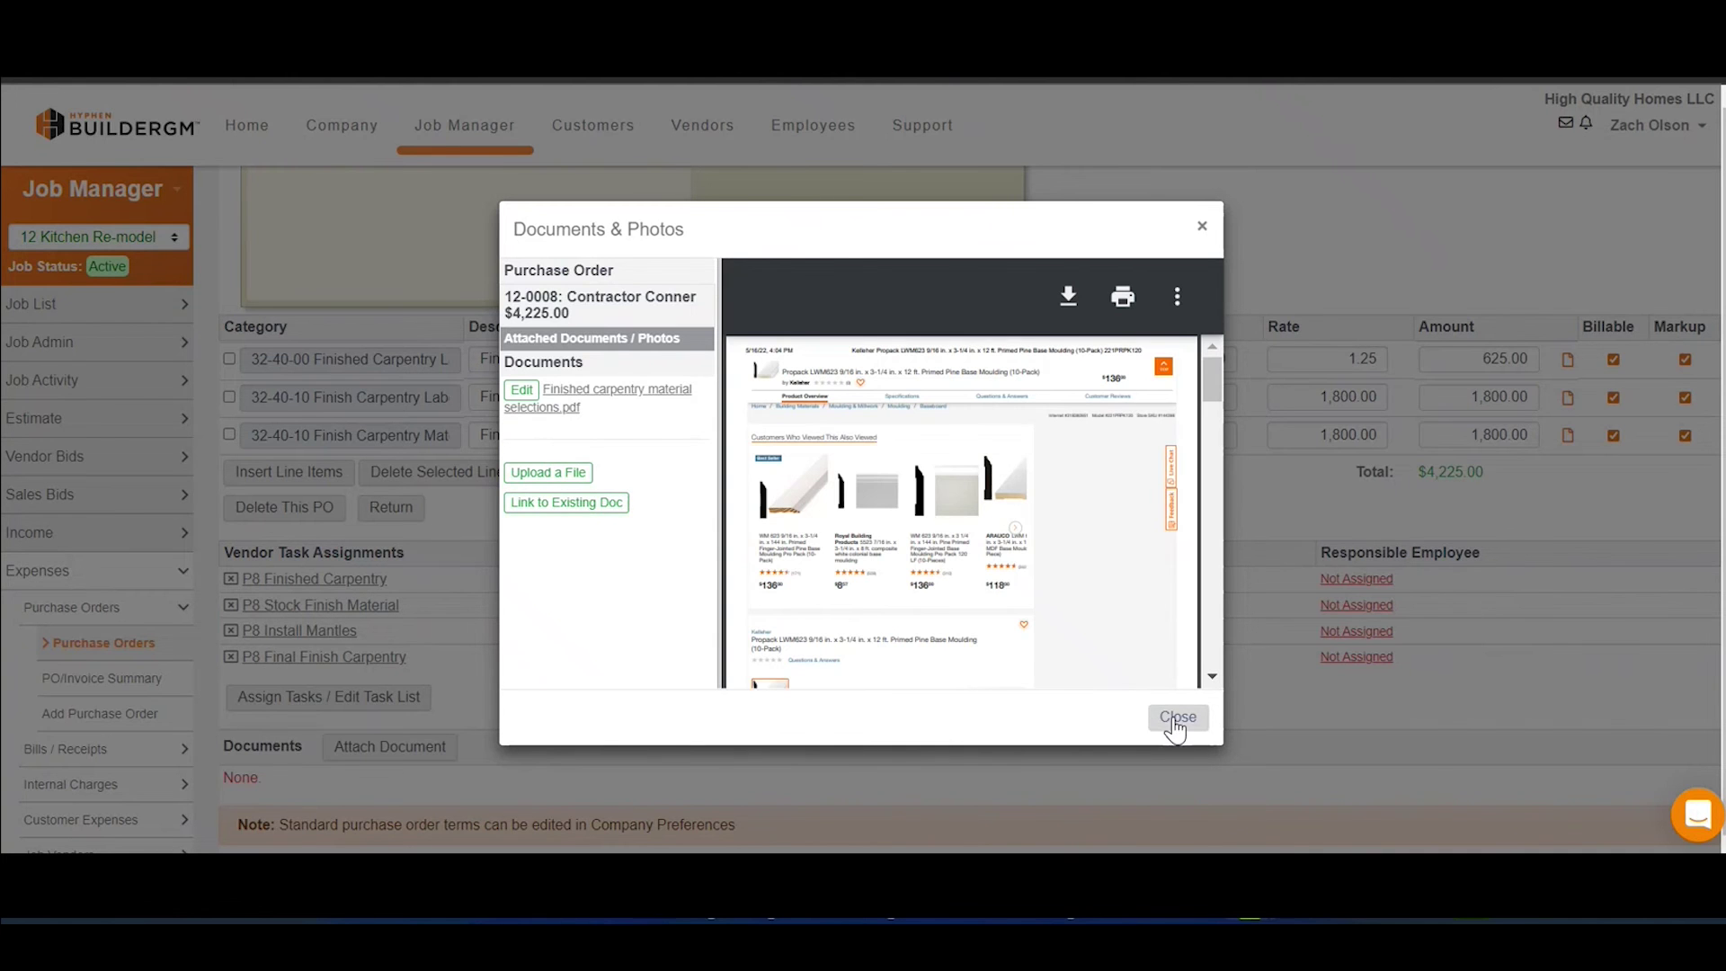
left_click(1175, 728)
scroll(913, 617, "down", 3)
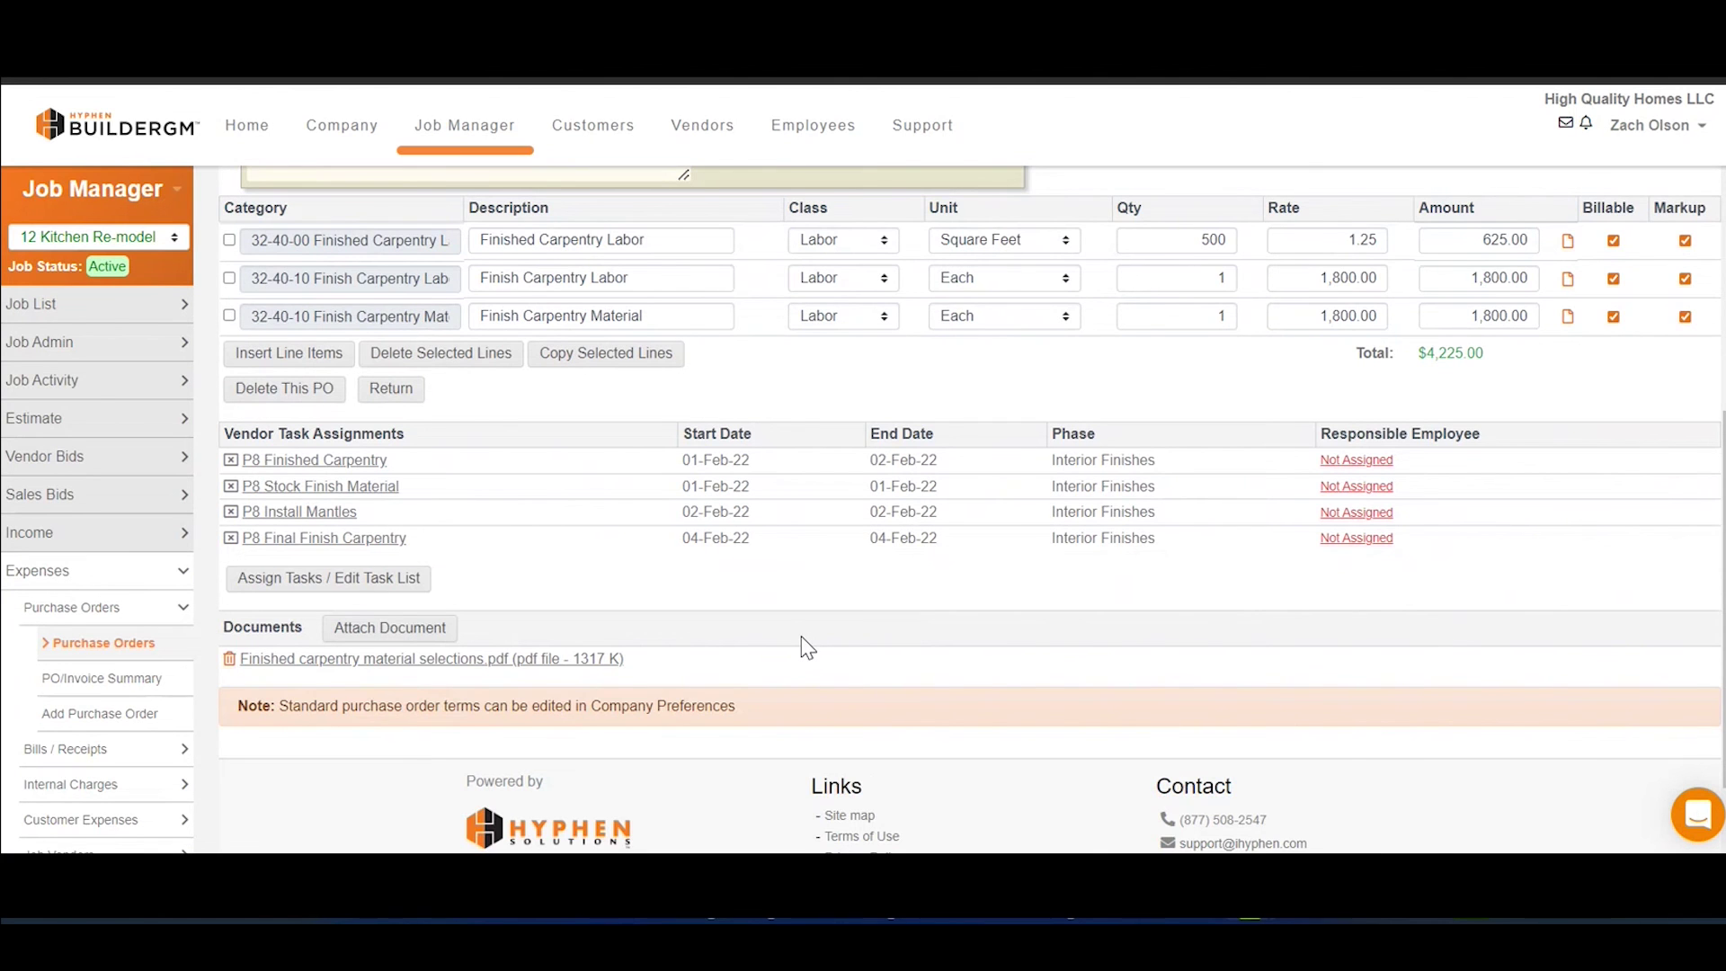
- Email PO 12-0008 to Contractor Conner with the selections PDF attached
scroll(801, 635, "up", 5)
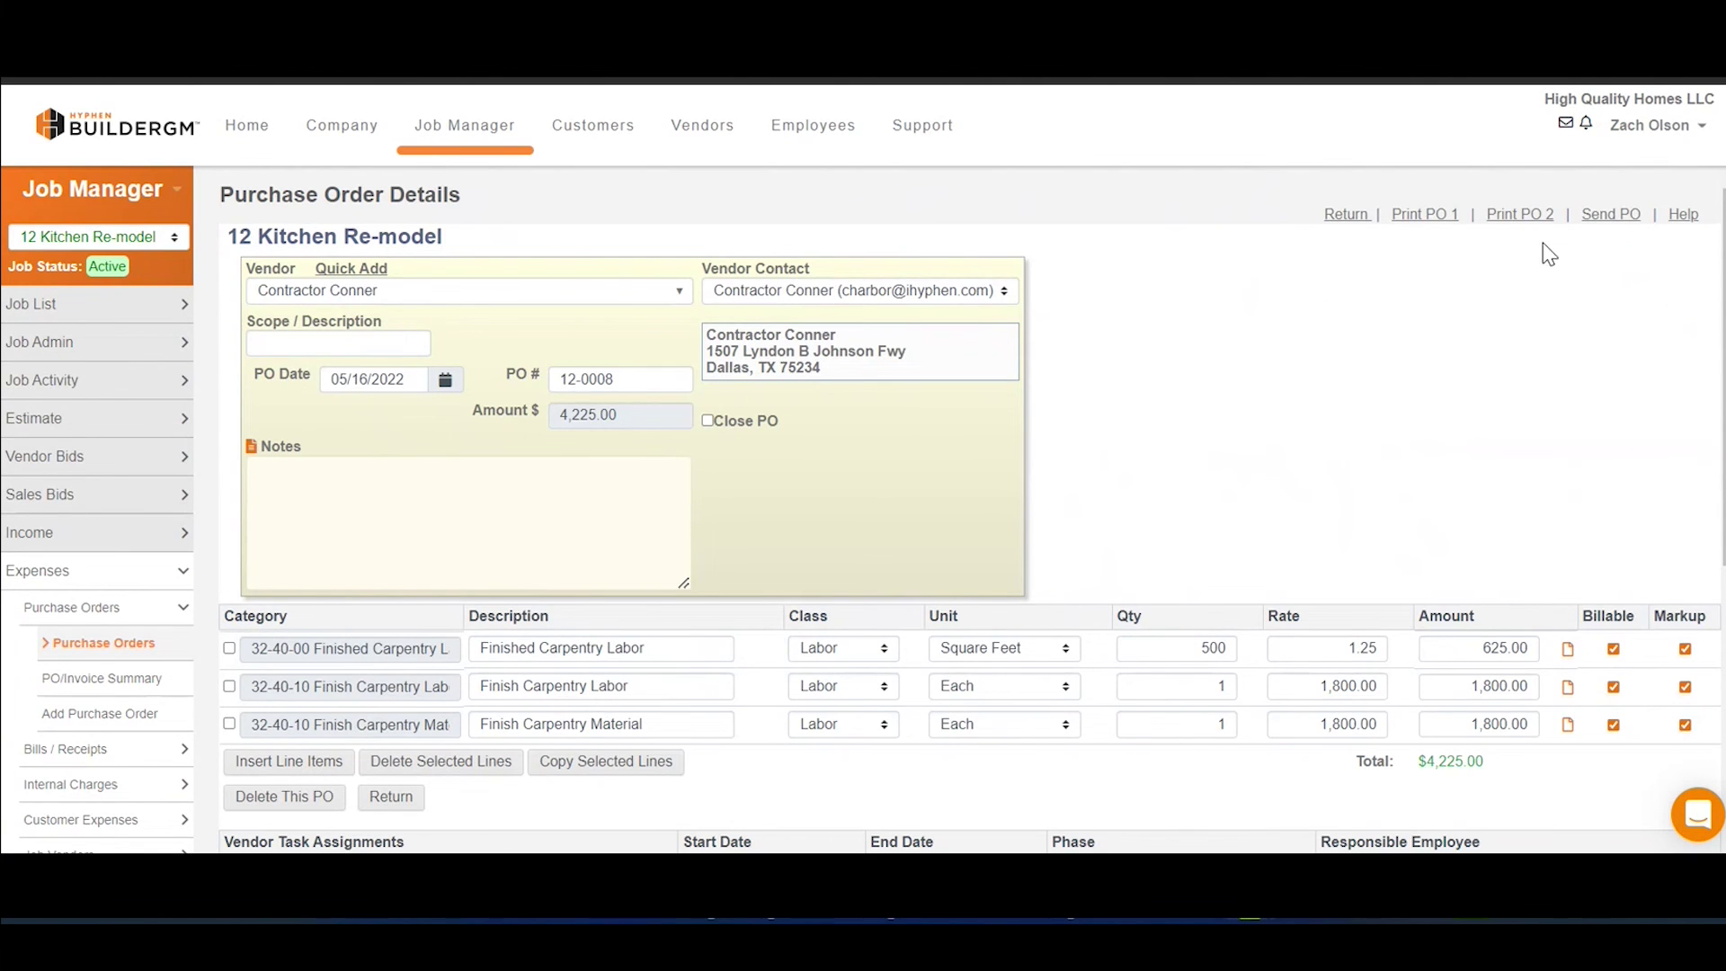
left_click(1609, 215)
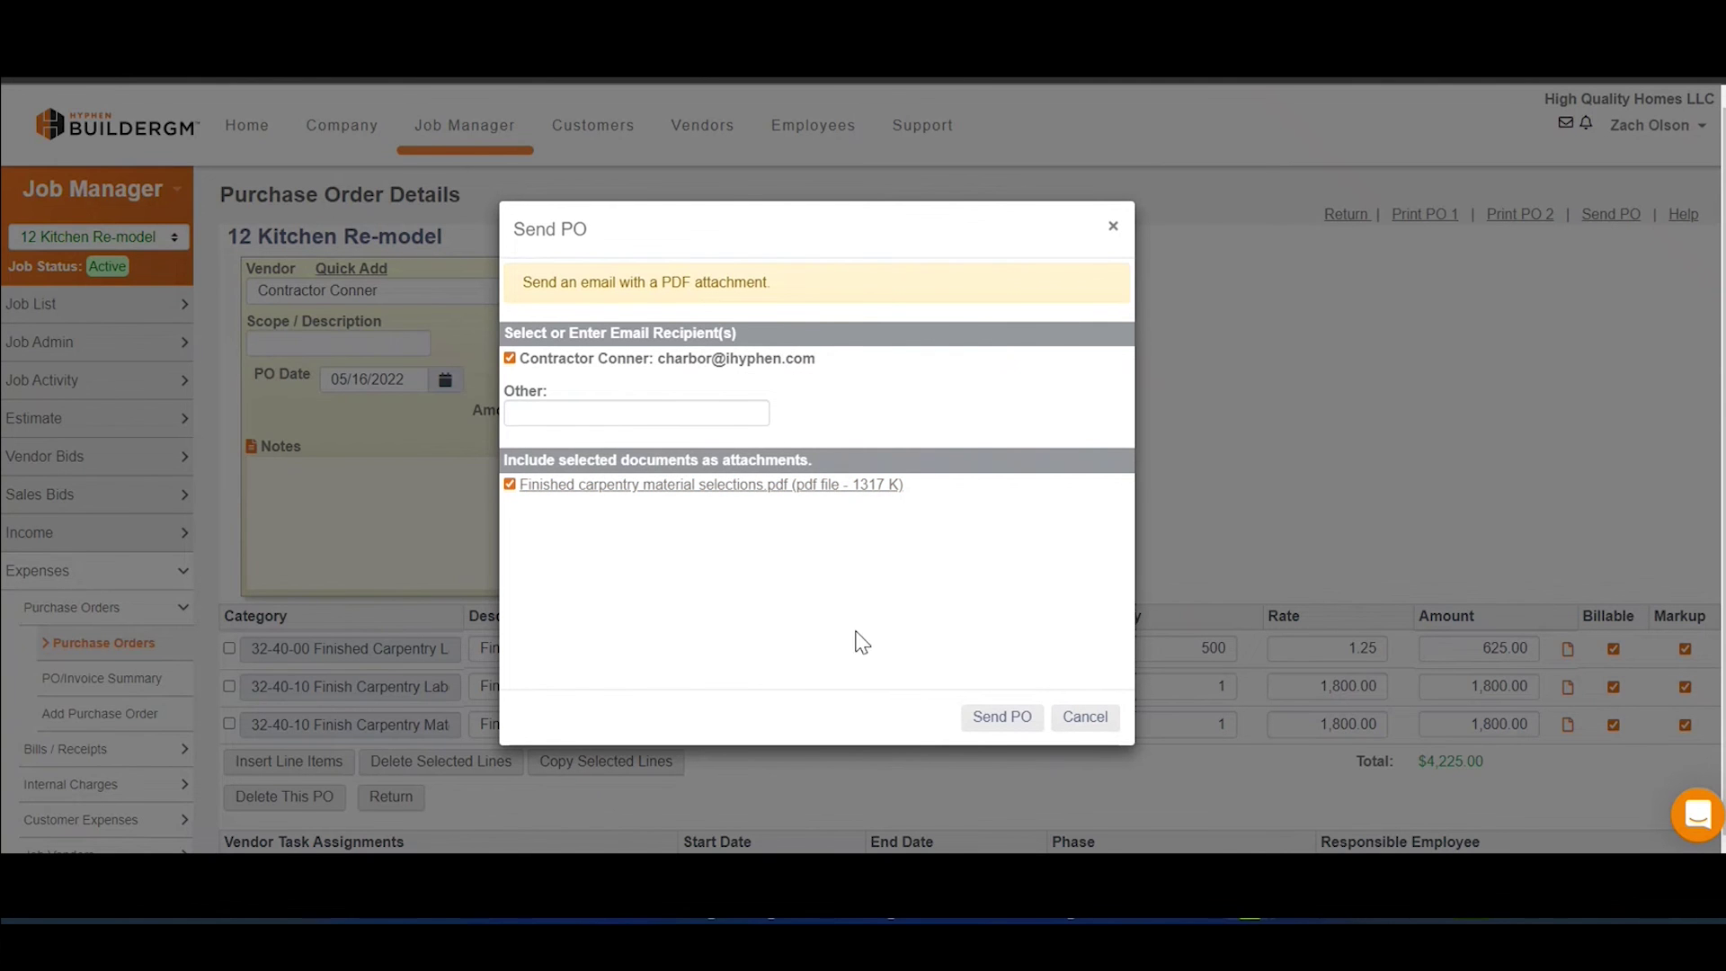
left_click(982, 719)
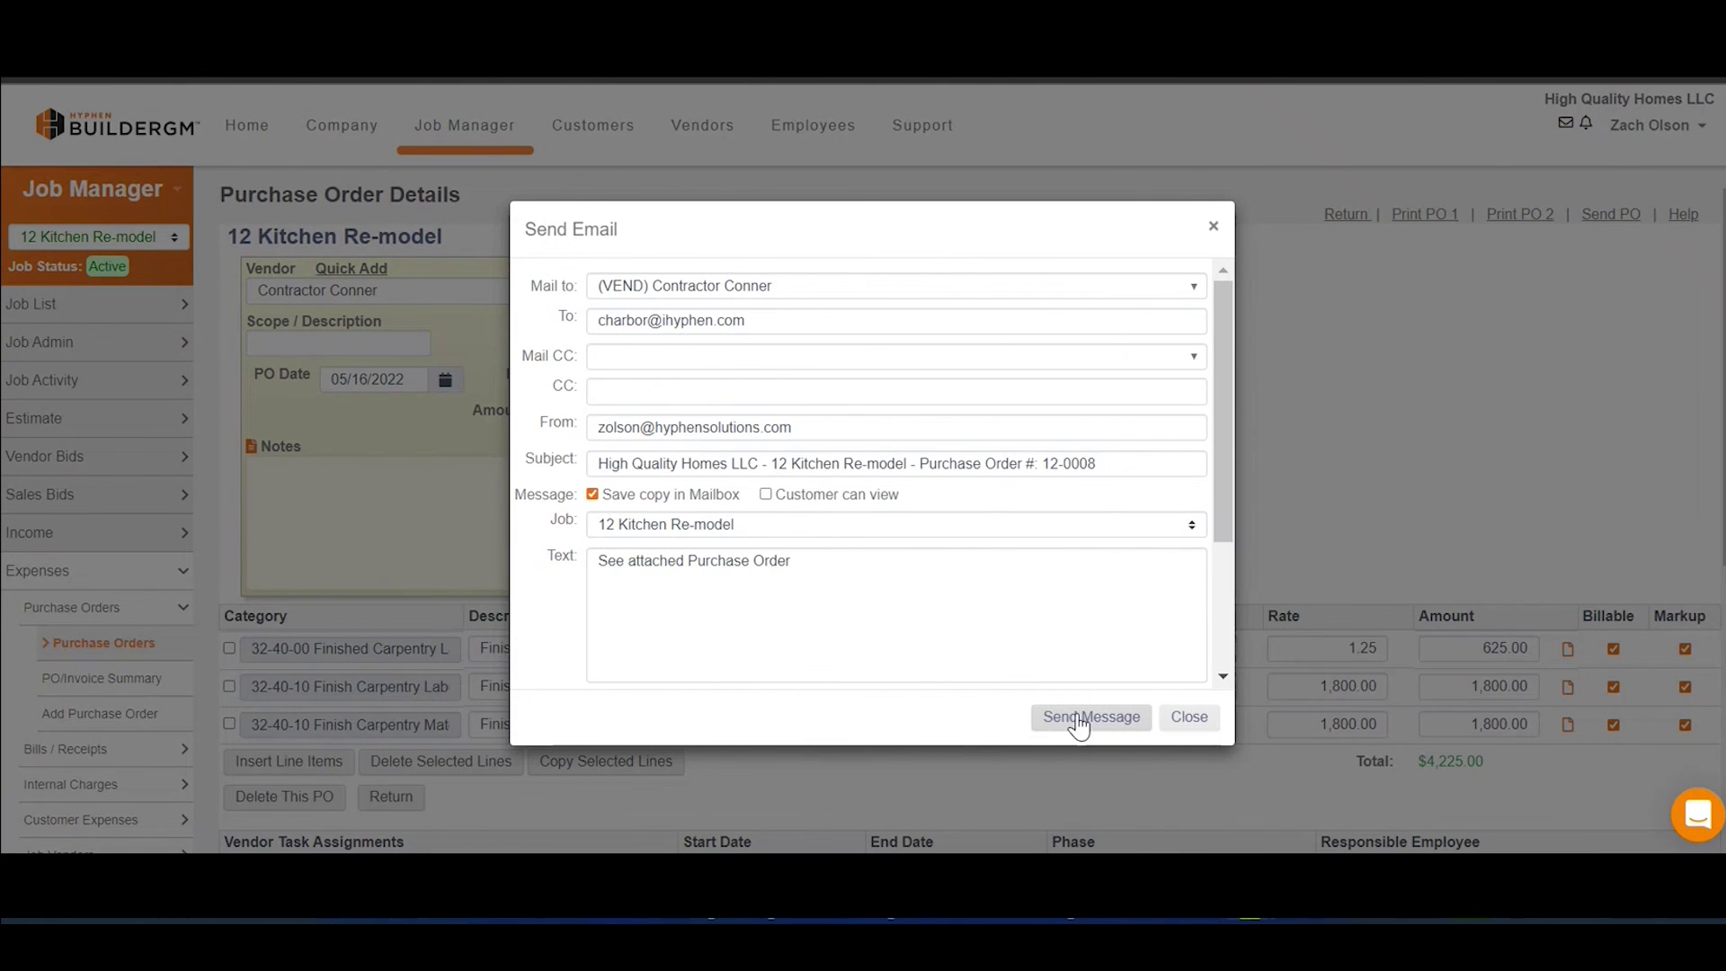
left_click(1079, 728)
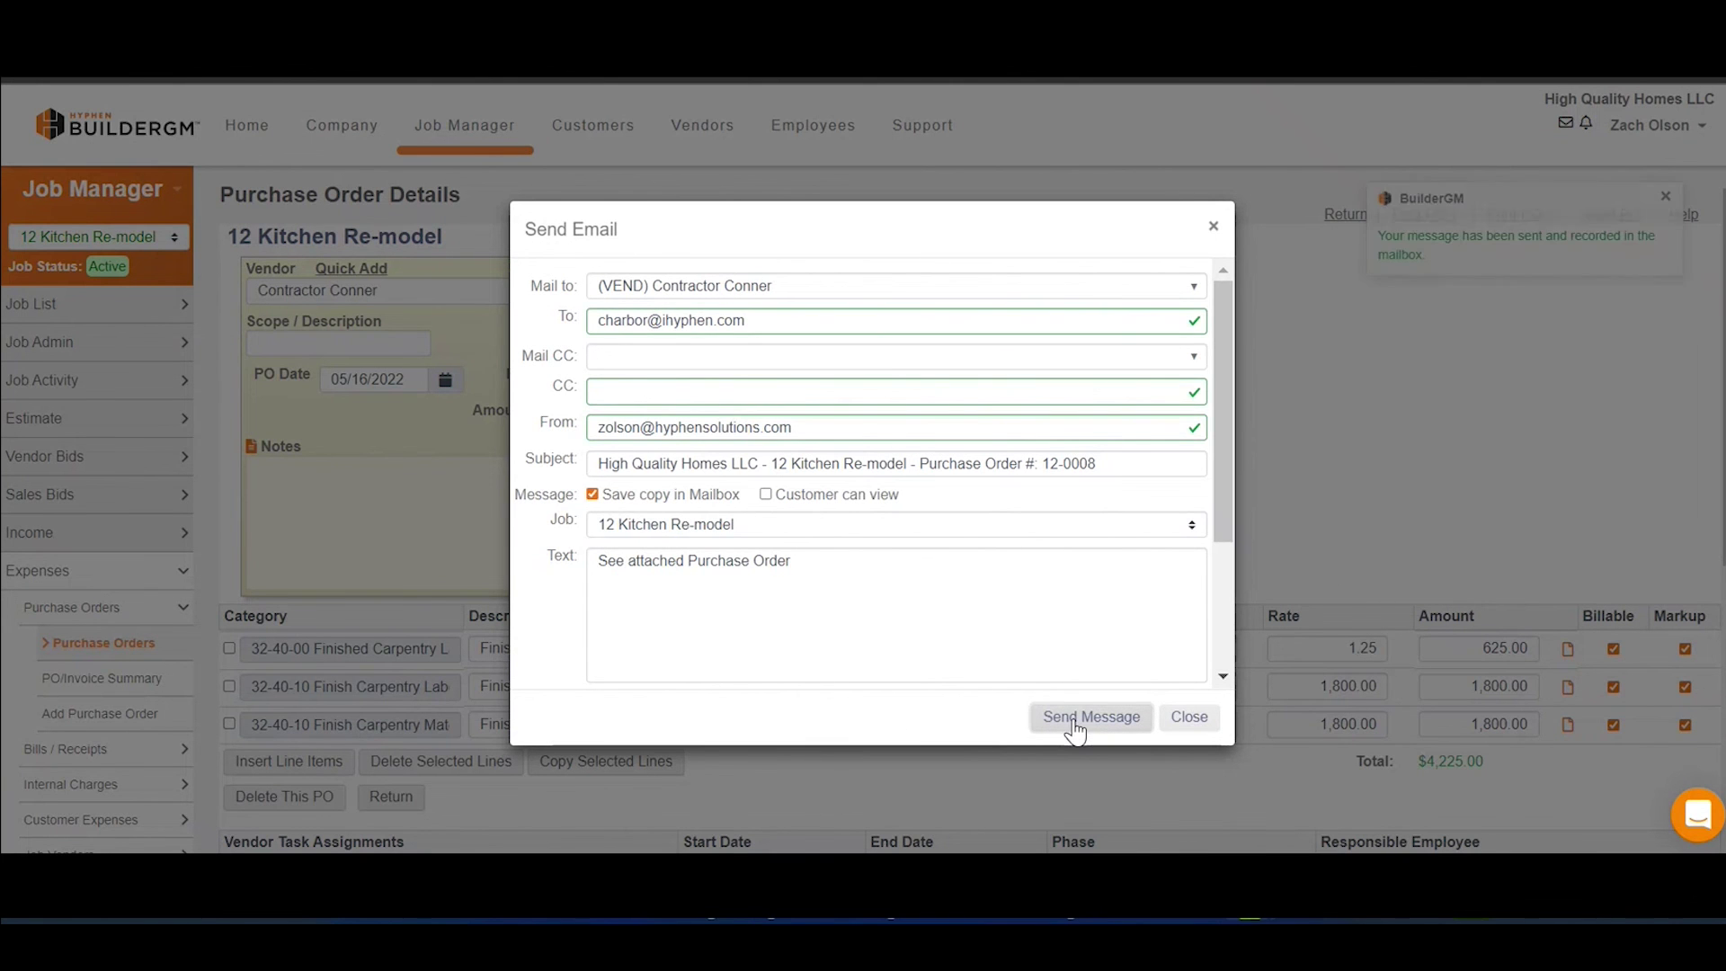
left_click(1168, 714)
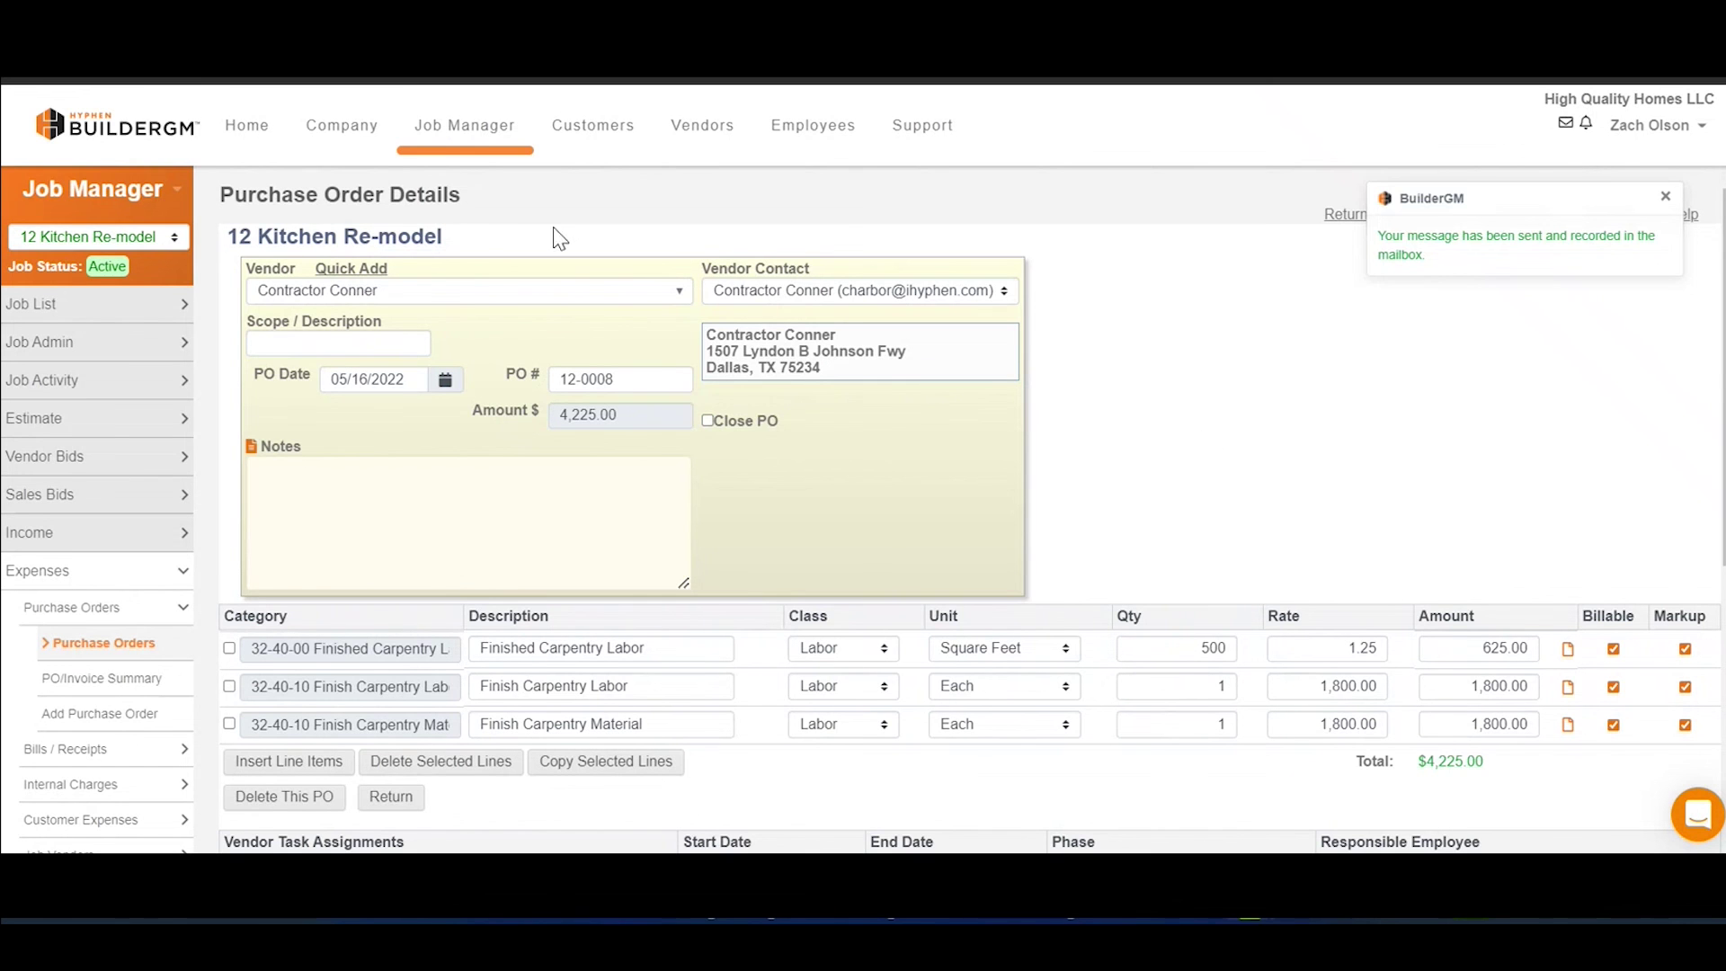
- Open past-due task P6 Order Finish Trim Material and bring up its Actual Completion Date calendar
left_click(251, 139)
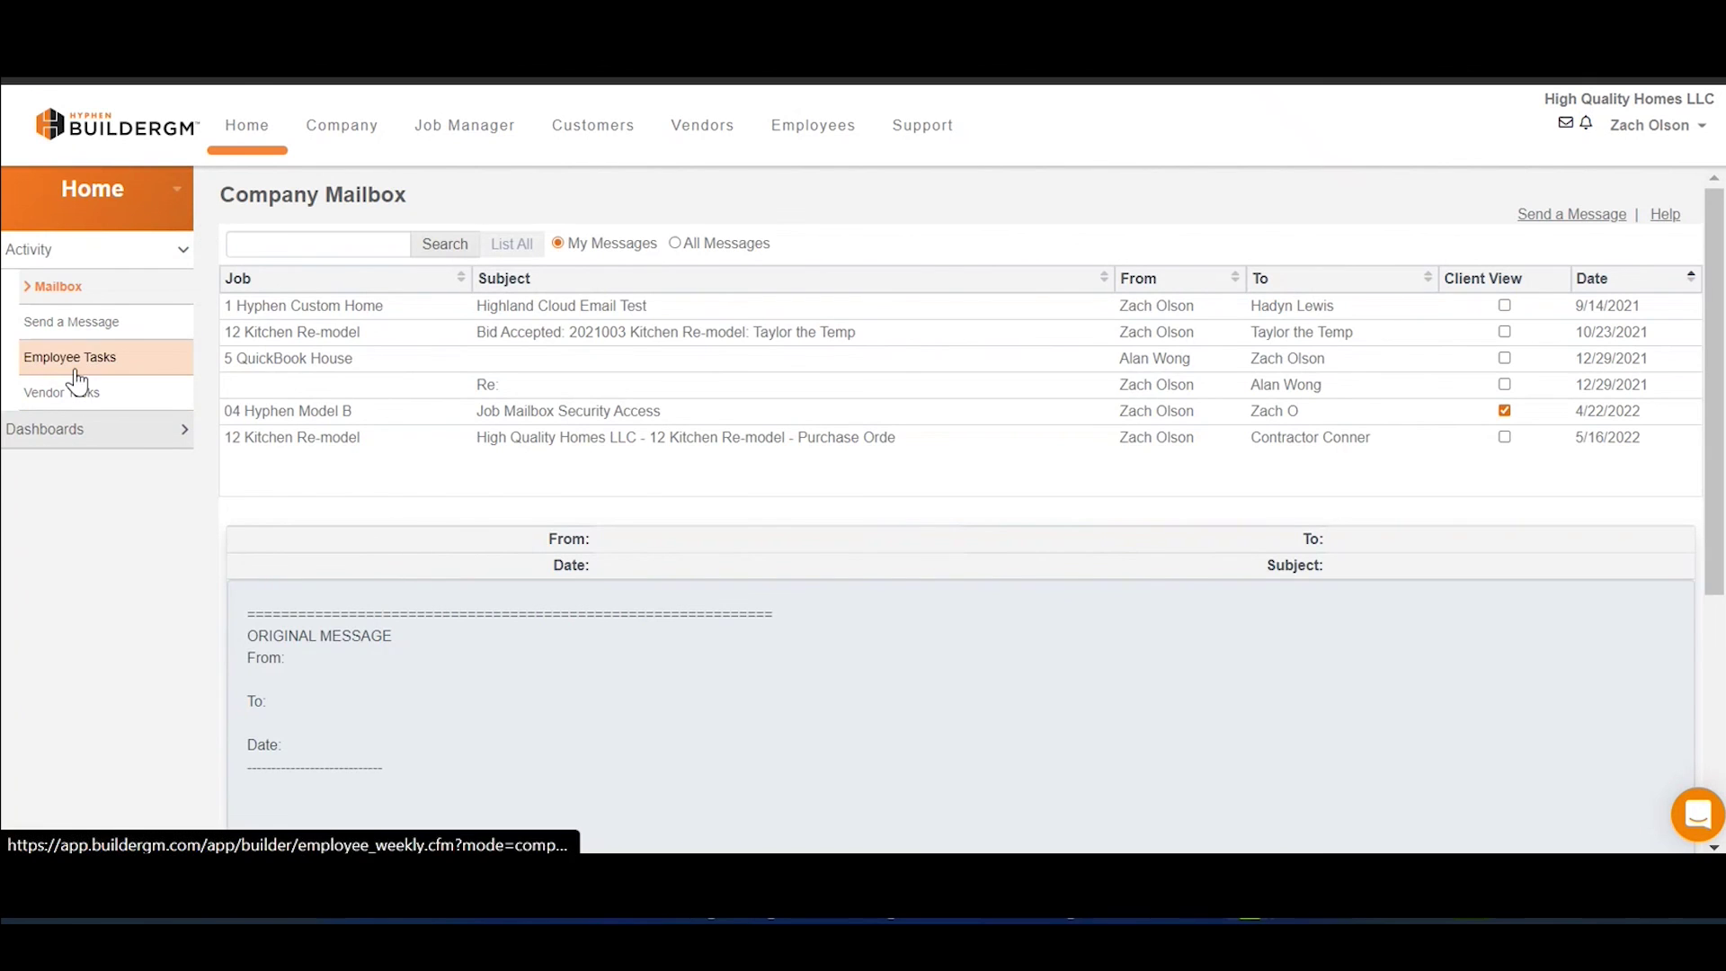
left_click(76, 368)
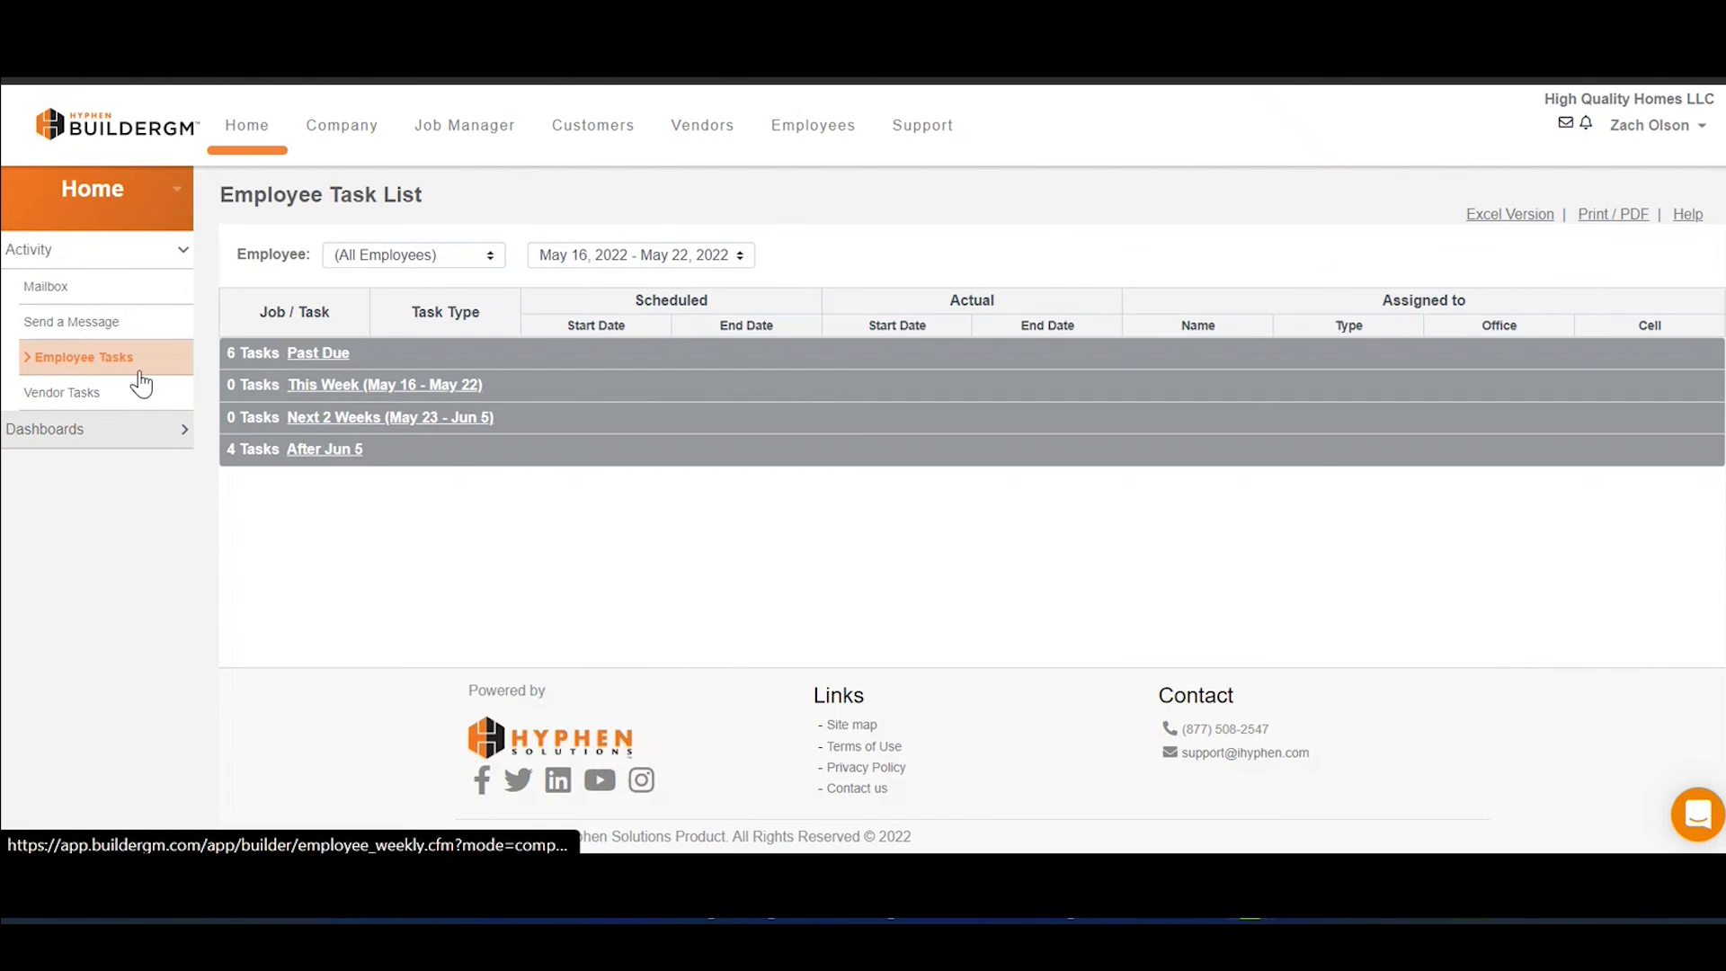
left_click(310, 355)
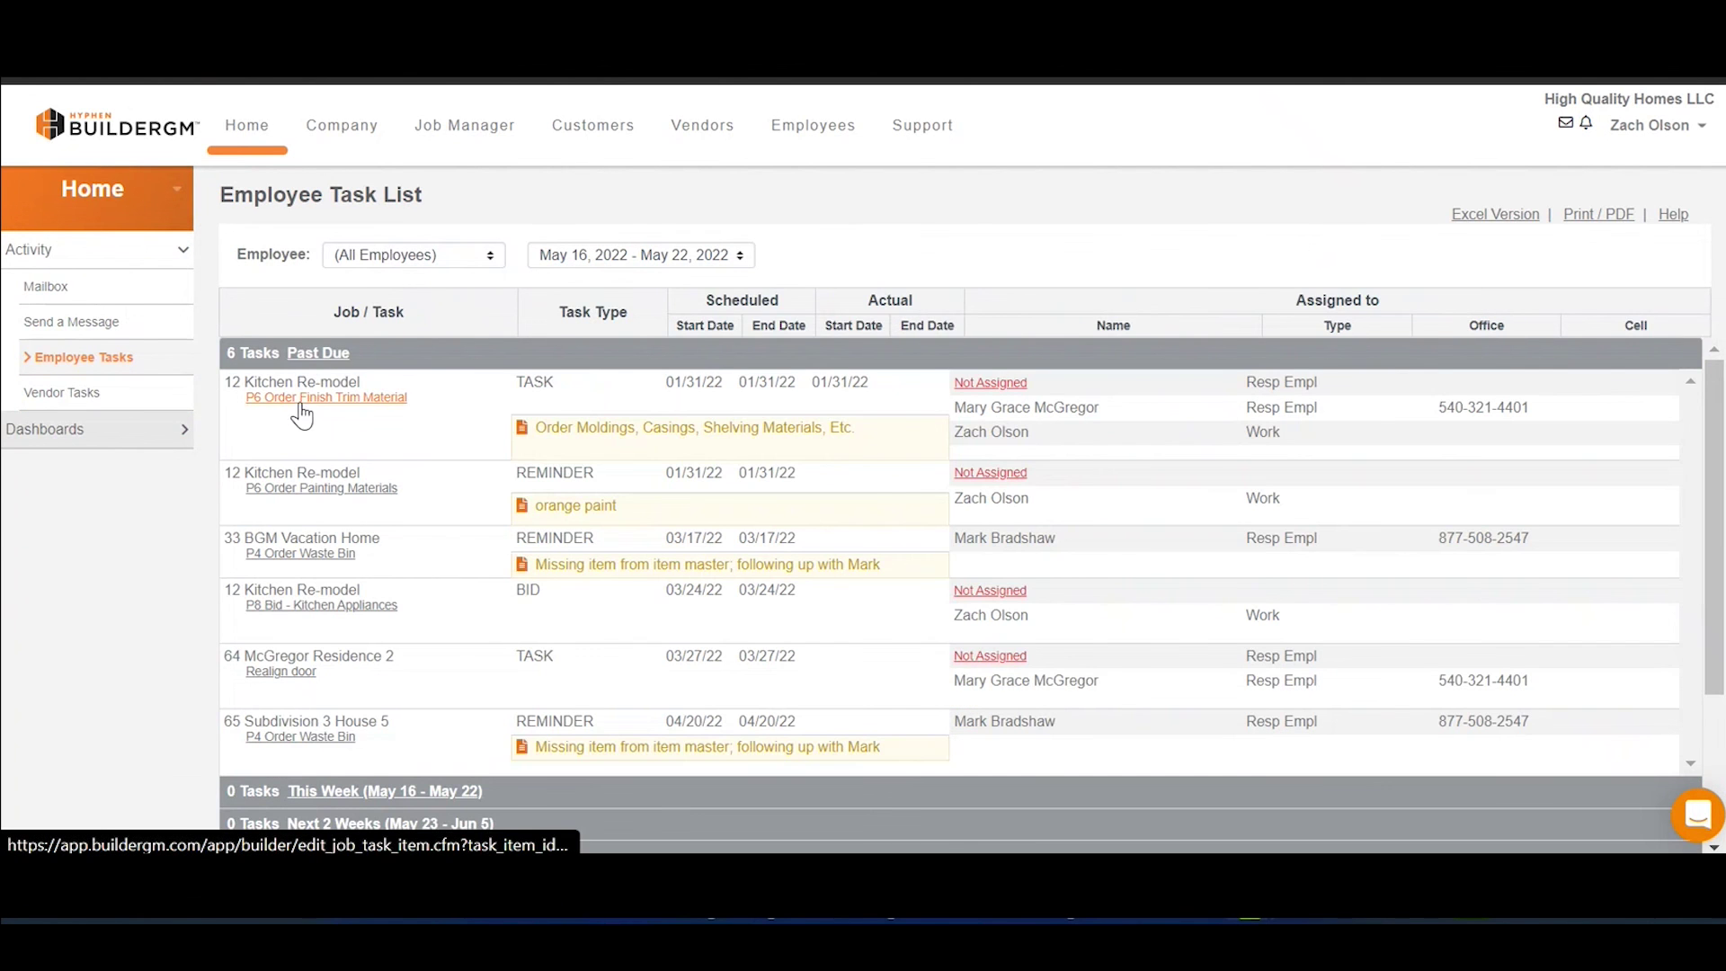
left_click(315, 397)
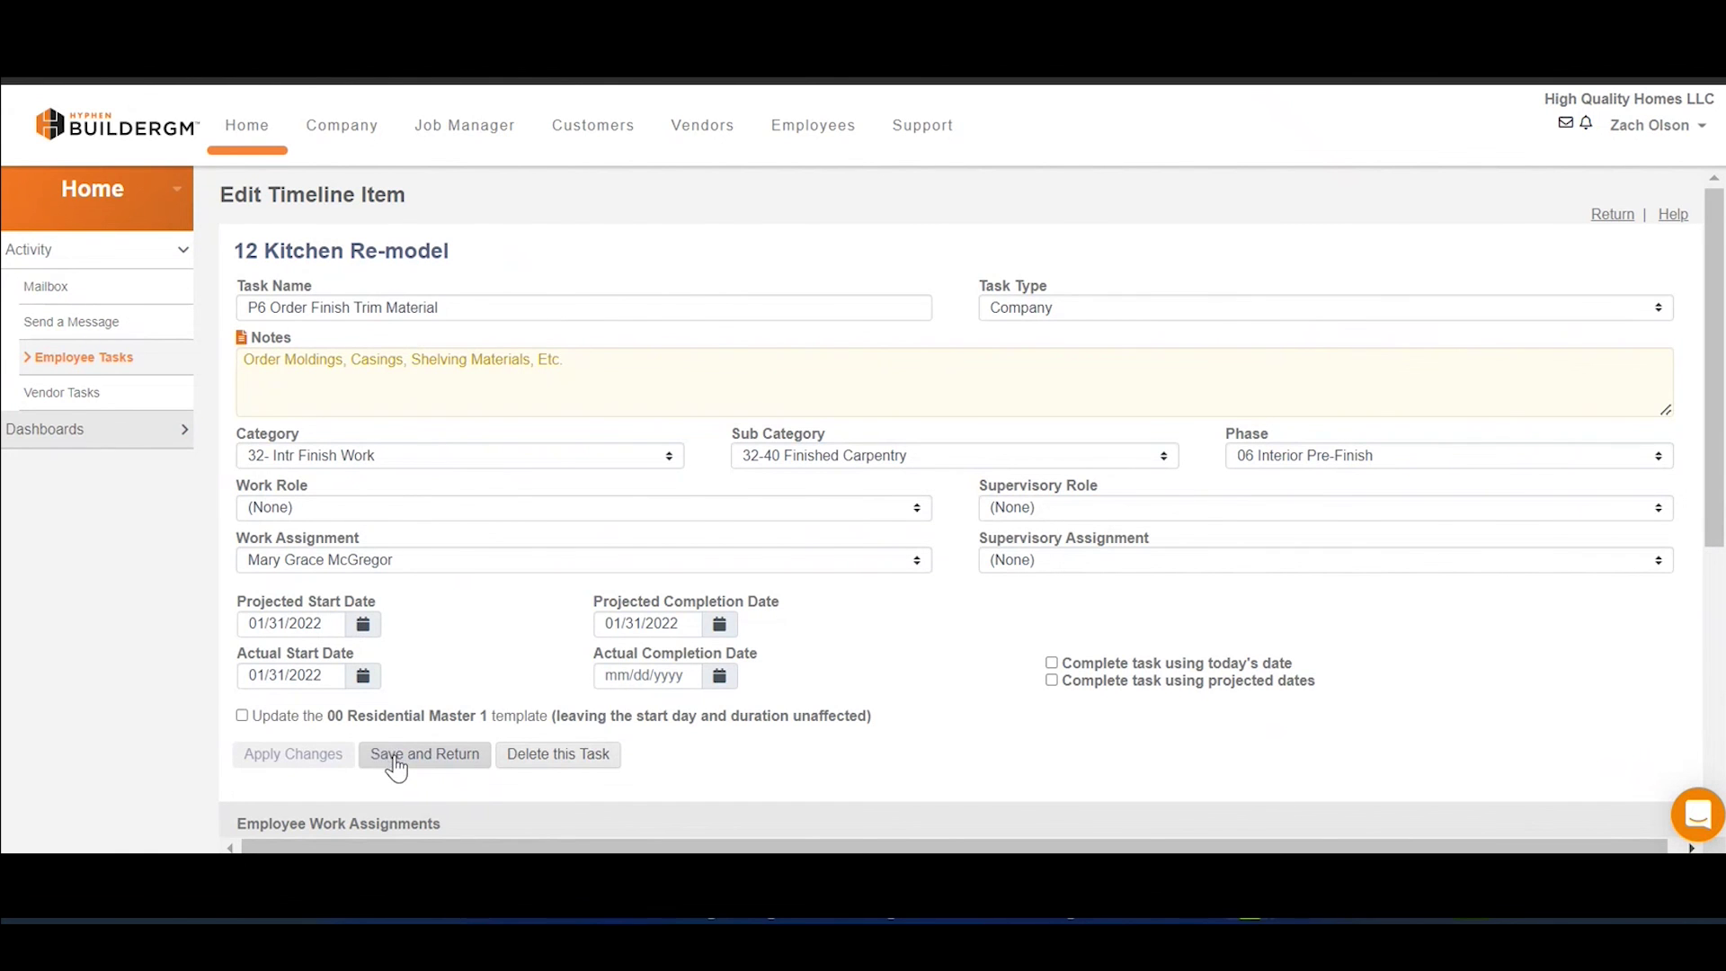
left_click(718, 680)
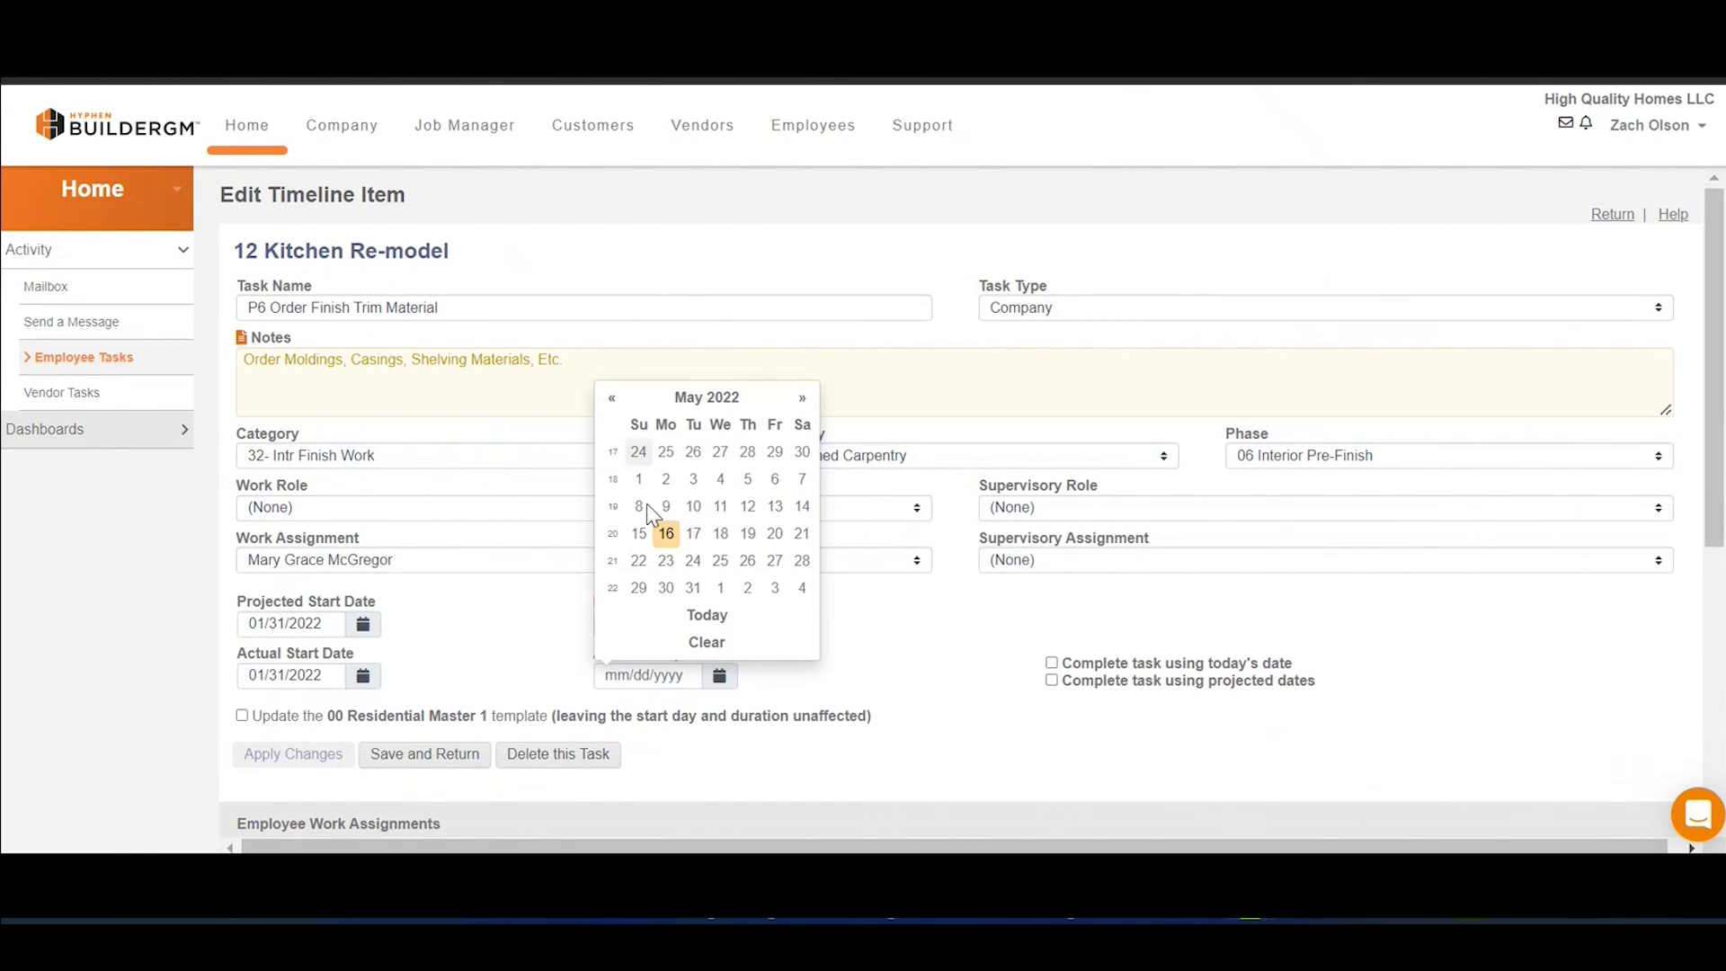